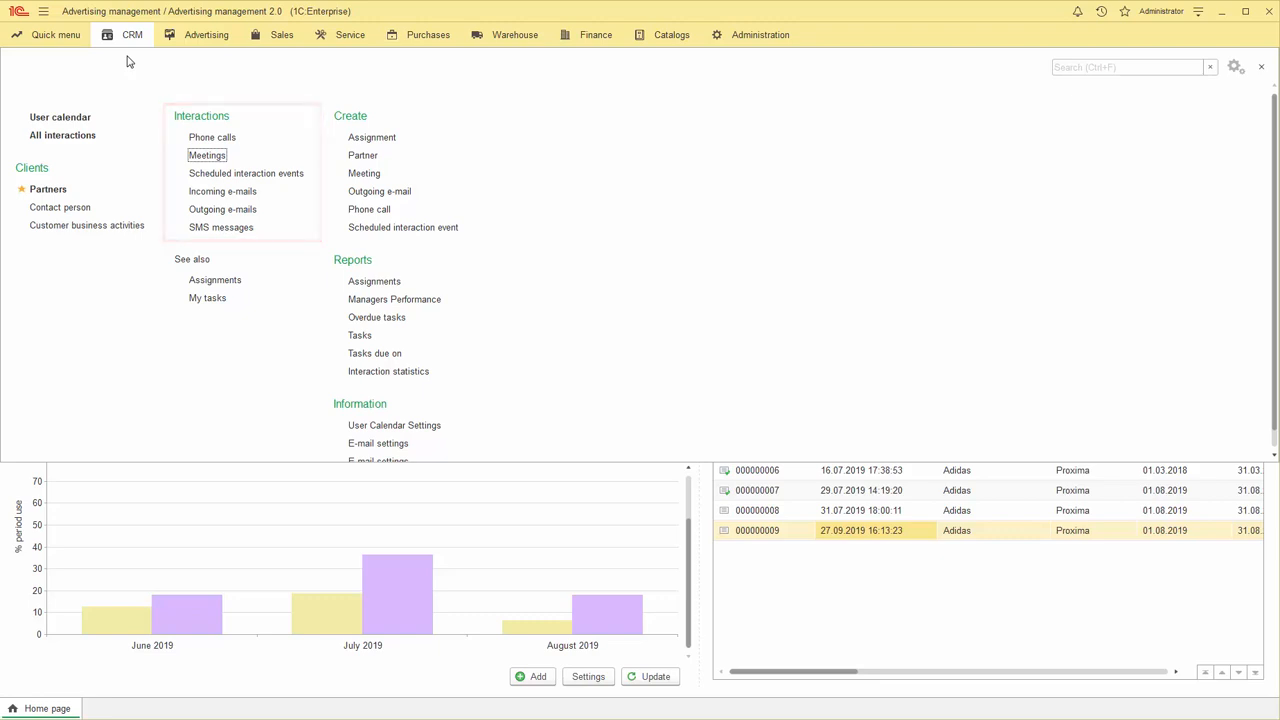
- Open the meeting "Discuss new pricing and discount policy" and review its participants and description
{"action": "left_click", "coordinate": [207, 156]}
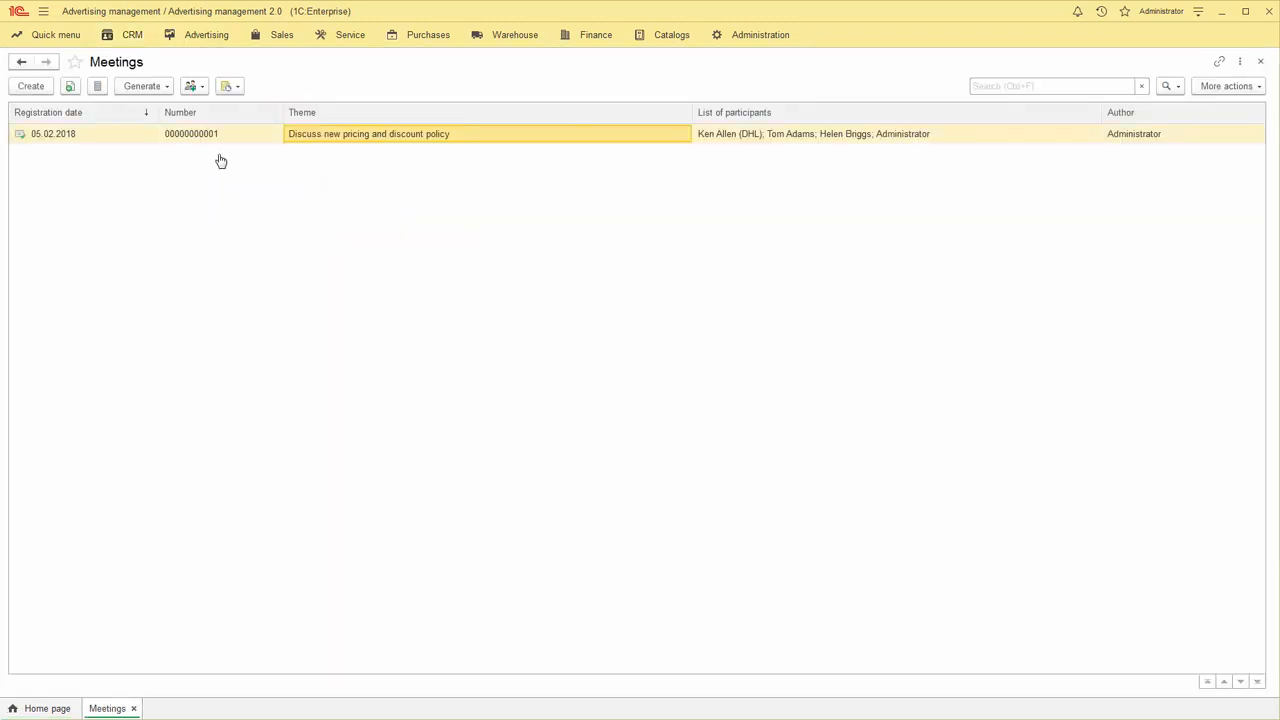
{"action": "double_click", "coordinate": [310, 138]}
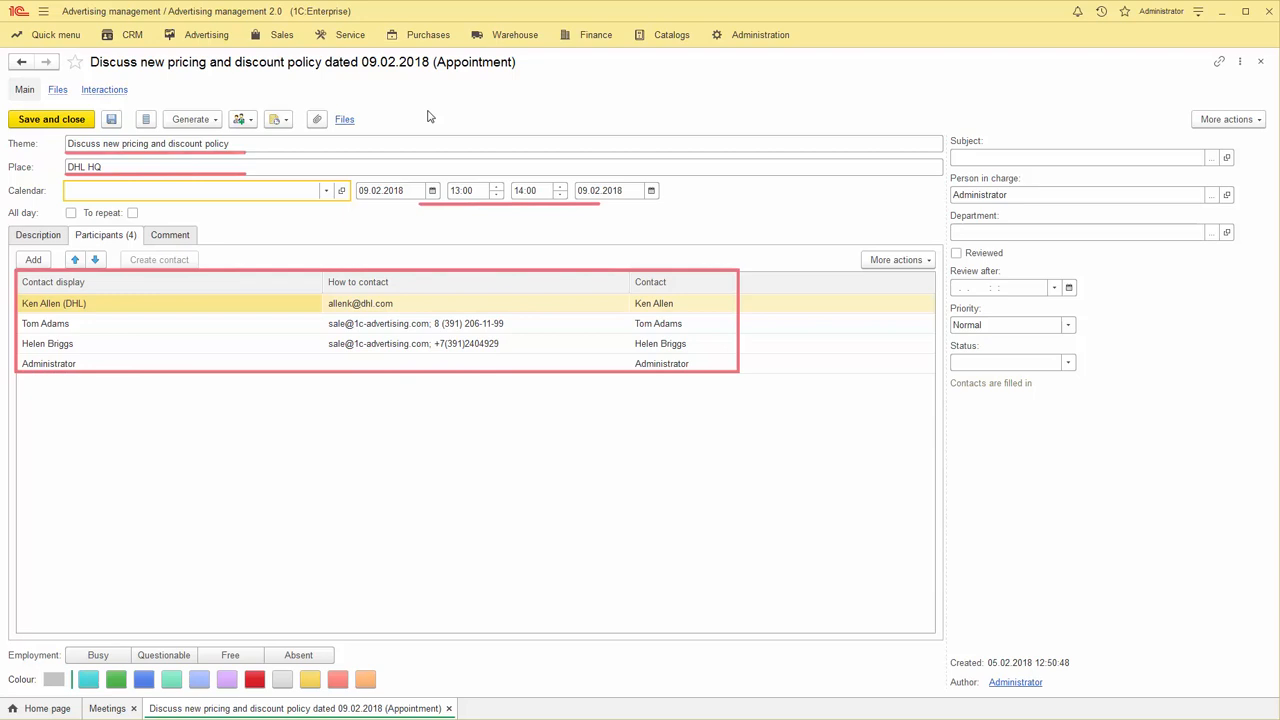
{"action": "left_click", "coordinate": [38, 235]}
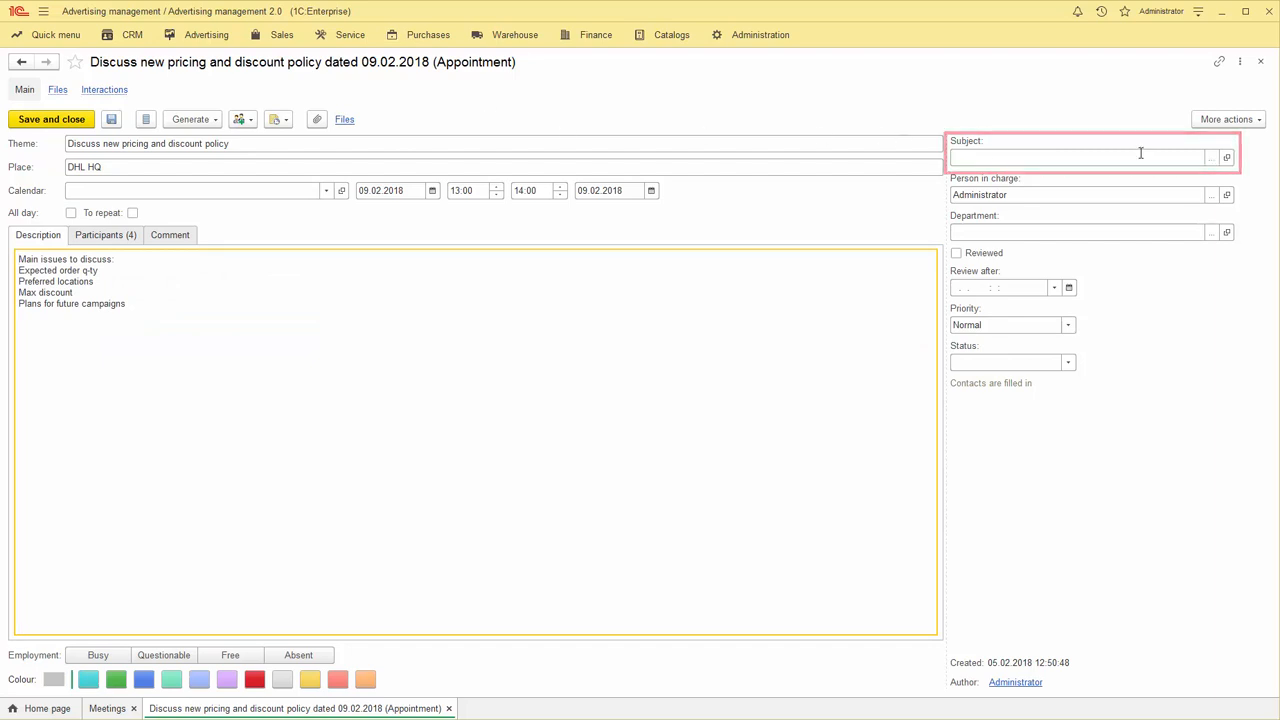
- Link DHL's customer order dated 02.11.2018 as the meeting's subject
{"action": "left_click", "coordinate": [1212, 160]}
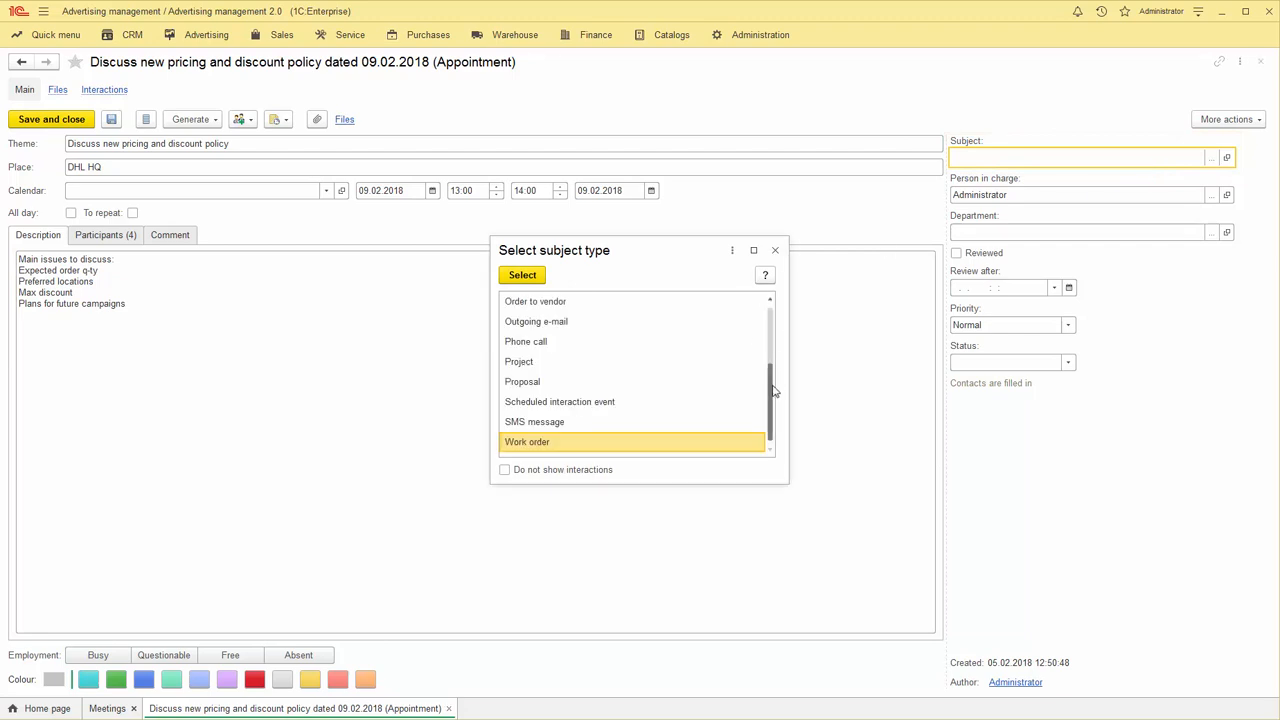
{"action": "left_click_drag", "start_coordinate": [776, 392], "coordinate": [778, 323]}
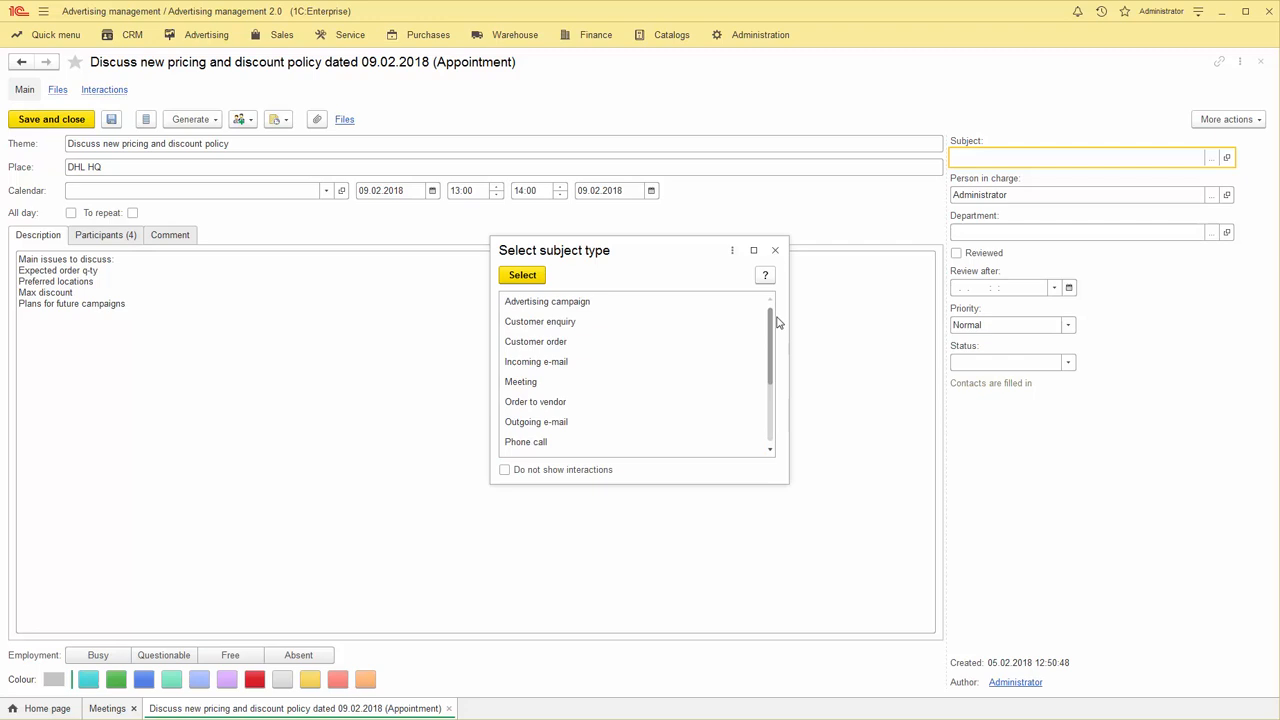
{"action": "double_click", "coordinate": [546, 341]}
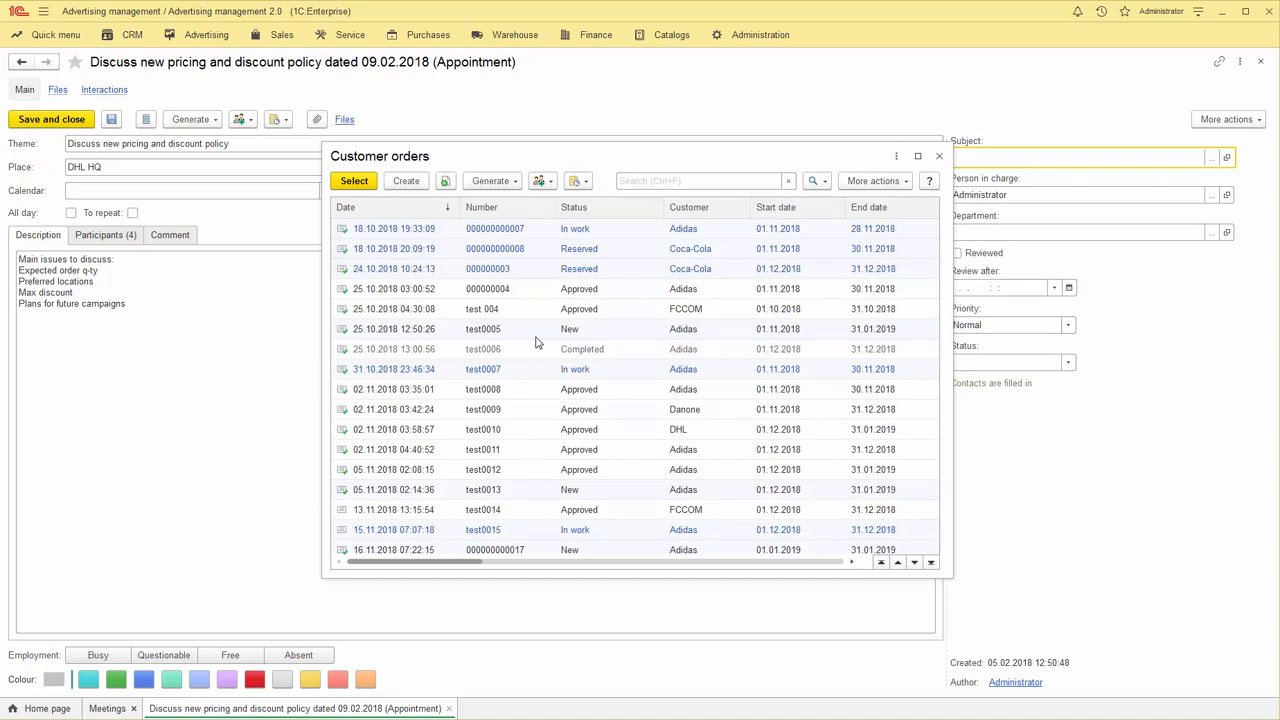
{"action": "double_click", "coordinate": [687, 431]}
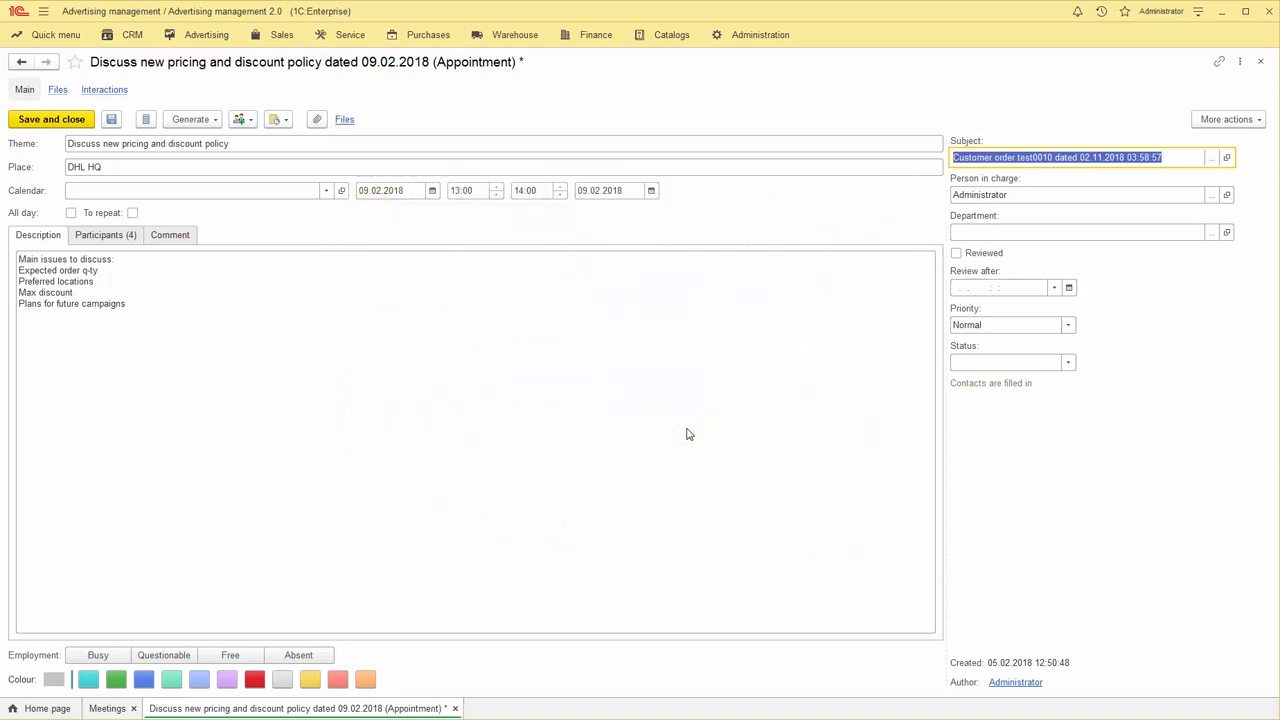
- Set the meeting's subject to the work order dated 26.11.2018, then save and close the meeting
{"action": "left_click", "coordinate": [1165, 158]}
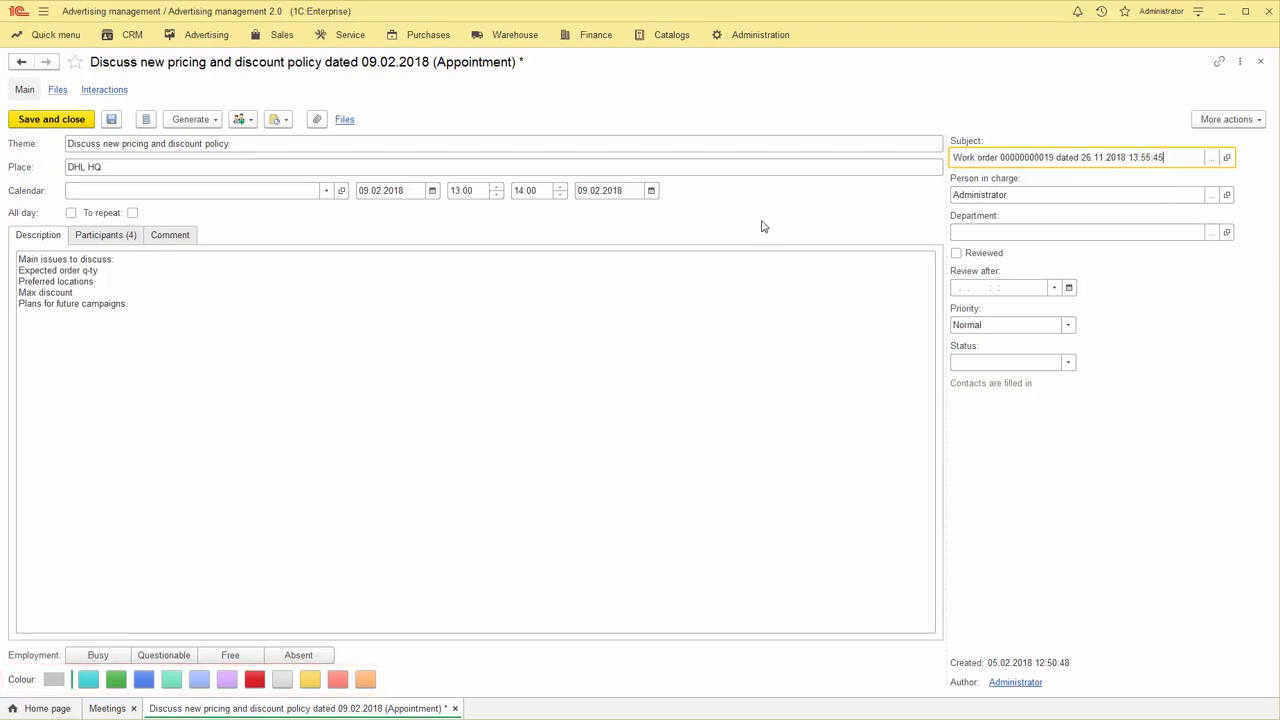
{"action": "left_click", "coordinate": [52, 119]}
- Create a new phone call record and choose Adidas as its contact by searching for "Adid"
{"action": "left_click", "coordinate": [132, 35]}
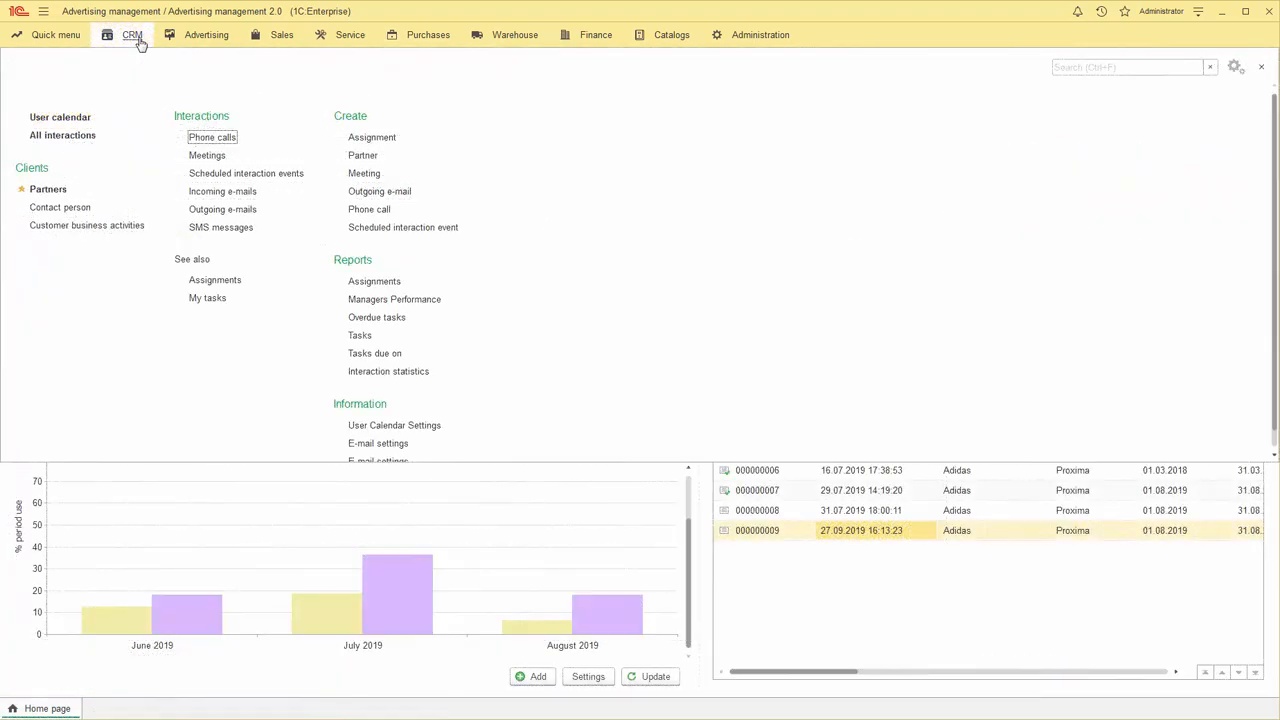
{"action": "left_click", "coordinate": [212, 137]}
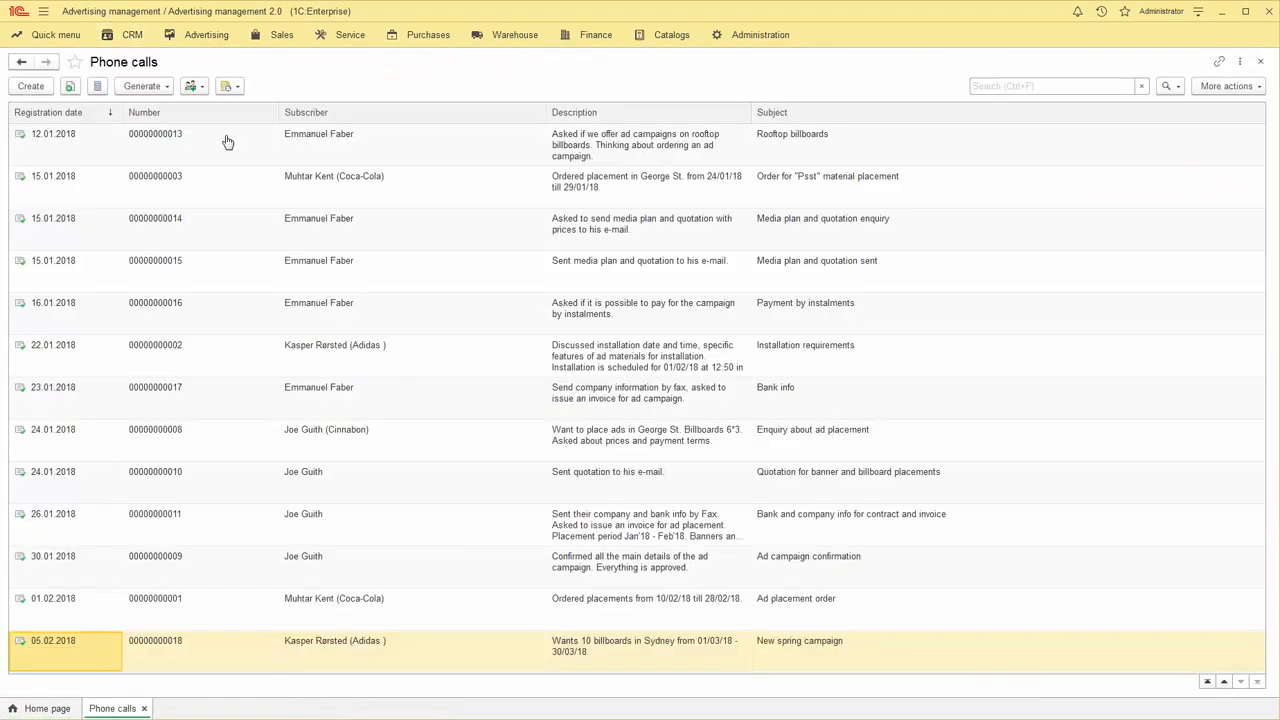
{"action": "left_click", "coordinate": [31, 87]}
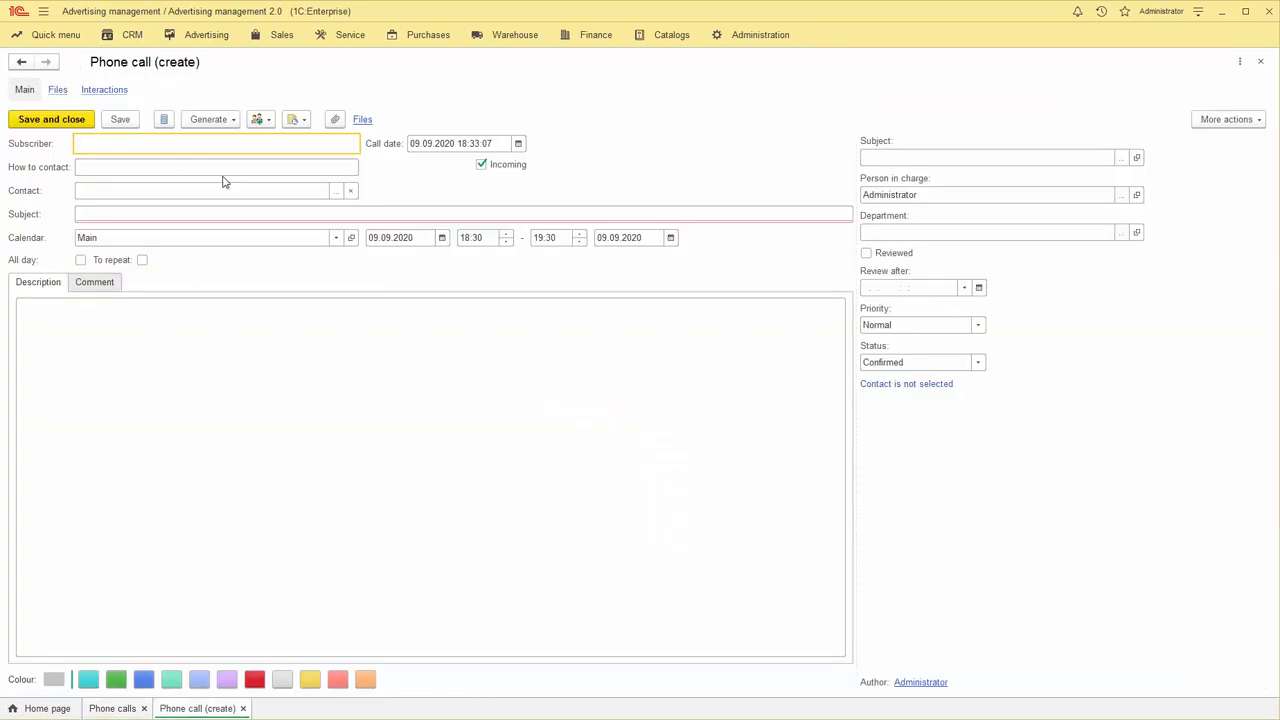
{"action": "left_click", "coordinate": [325, 191]}
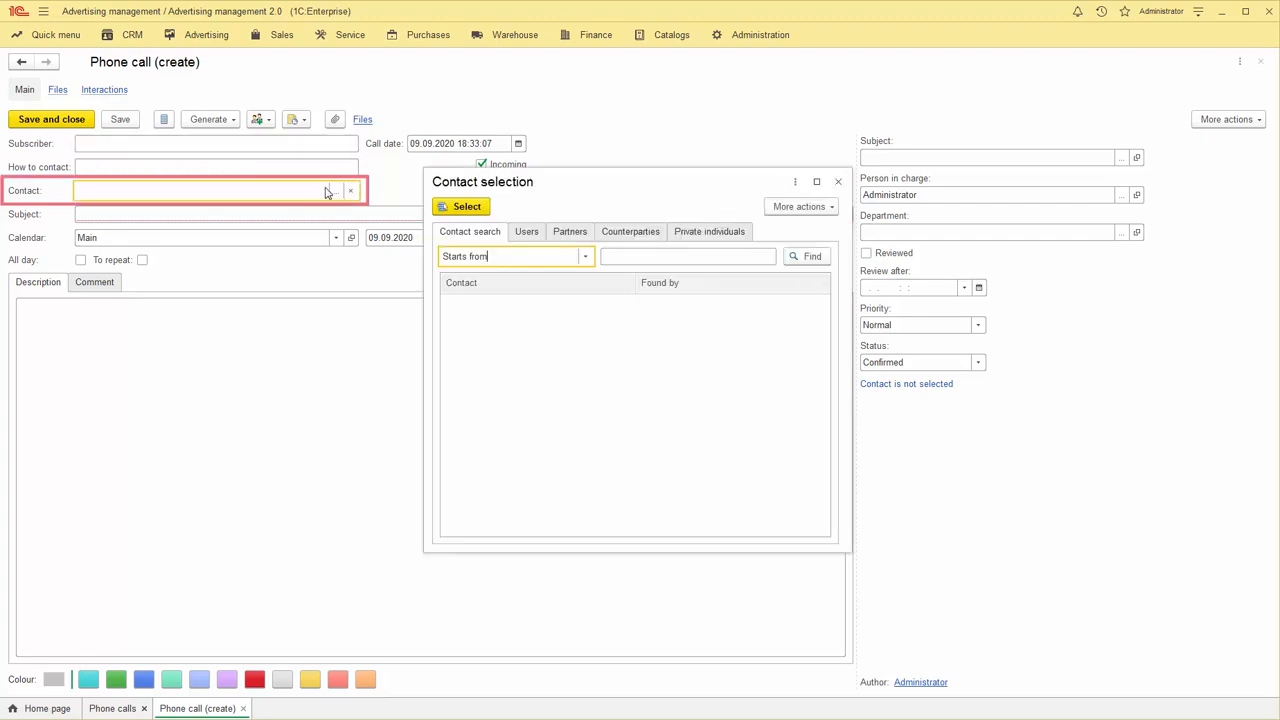
{"action": "left_click", "coordinate": [611, 257]}
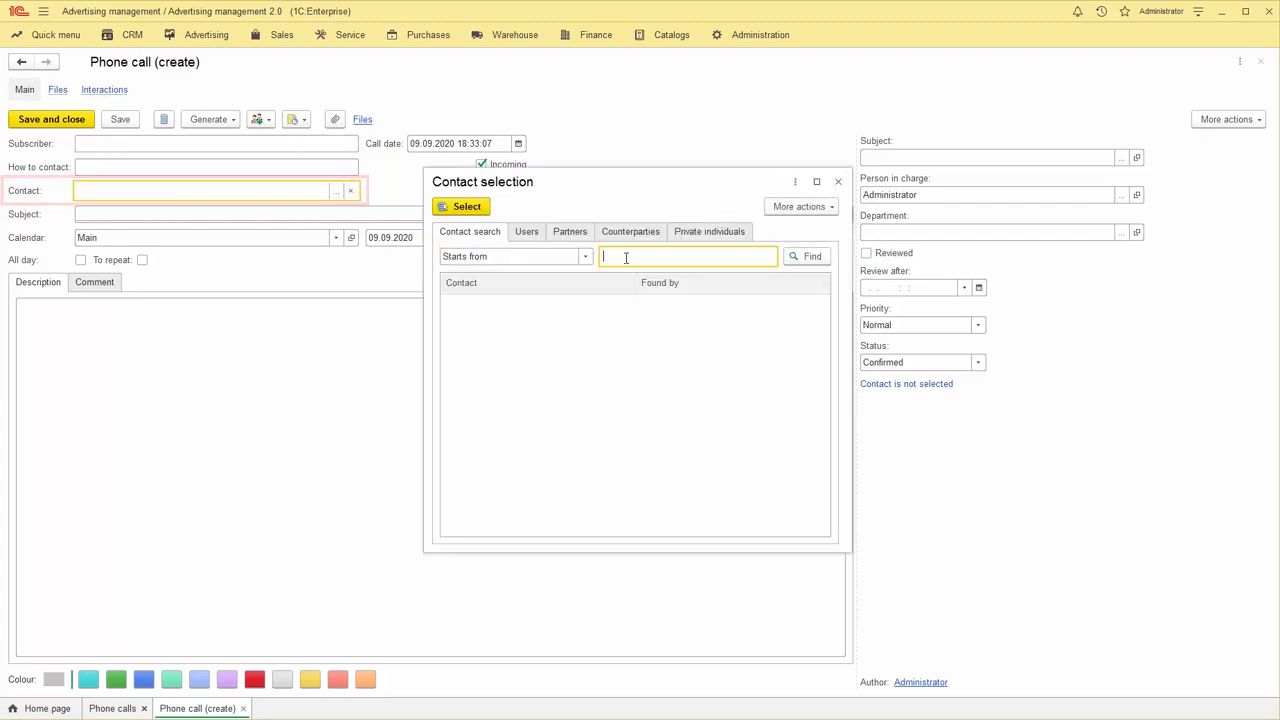
{"action": "left_click", "coordinate": [812, 257]}
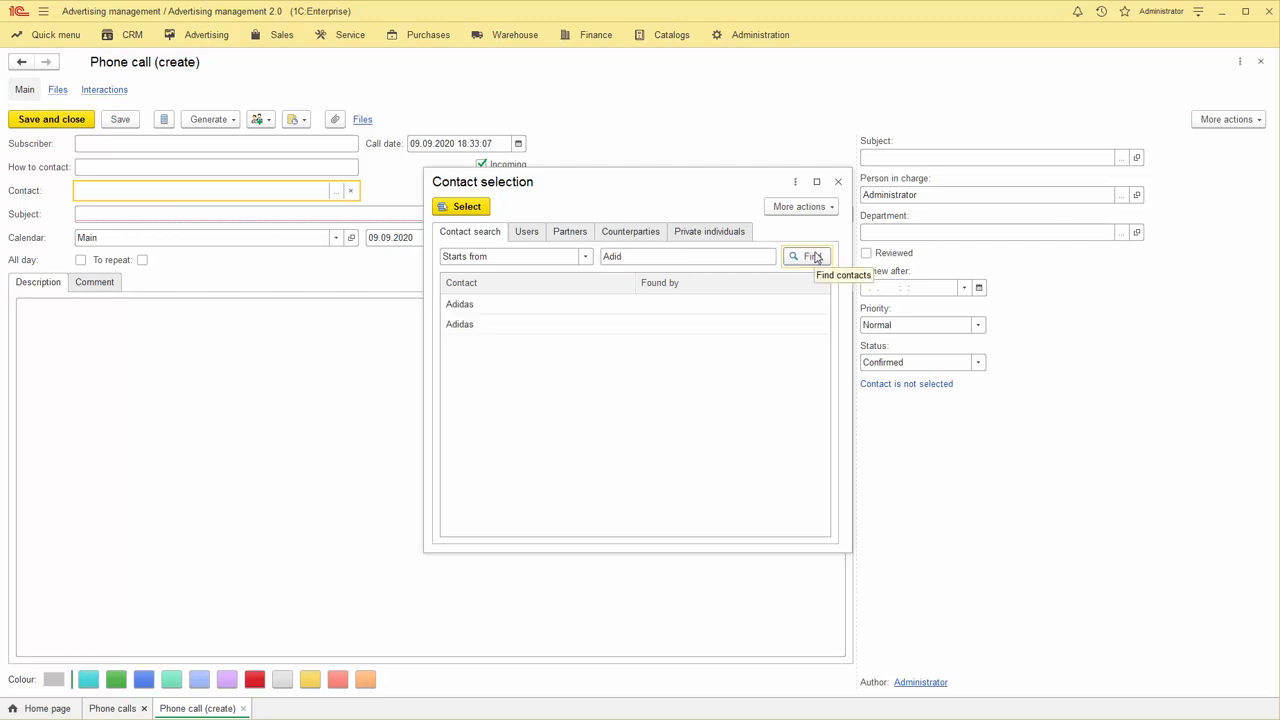
{"action": "left_click", "coordinate": [523, 305]}
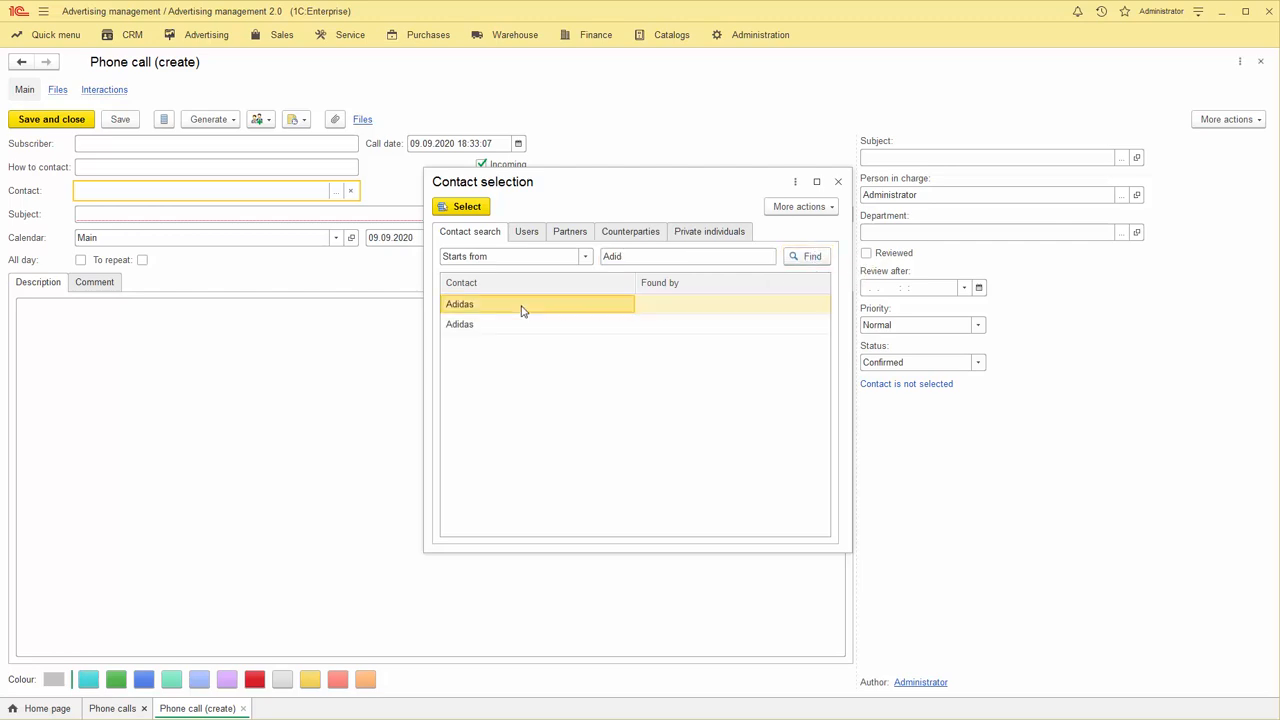
{"action": "left_click", "coordinate": [474, 208]}
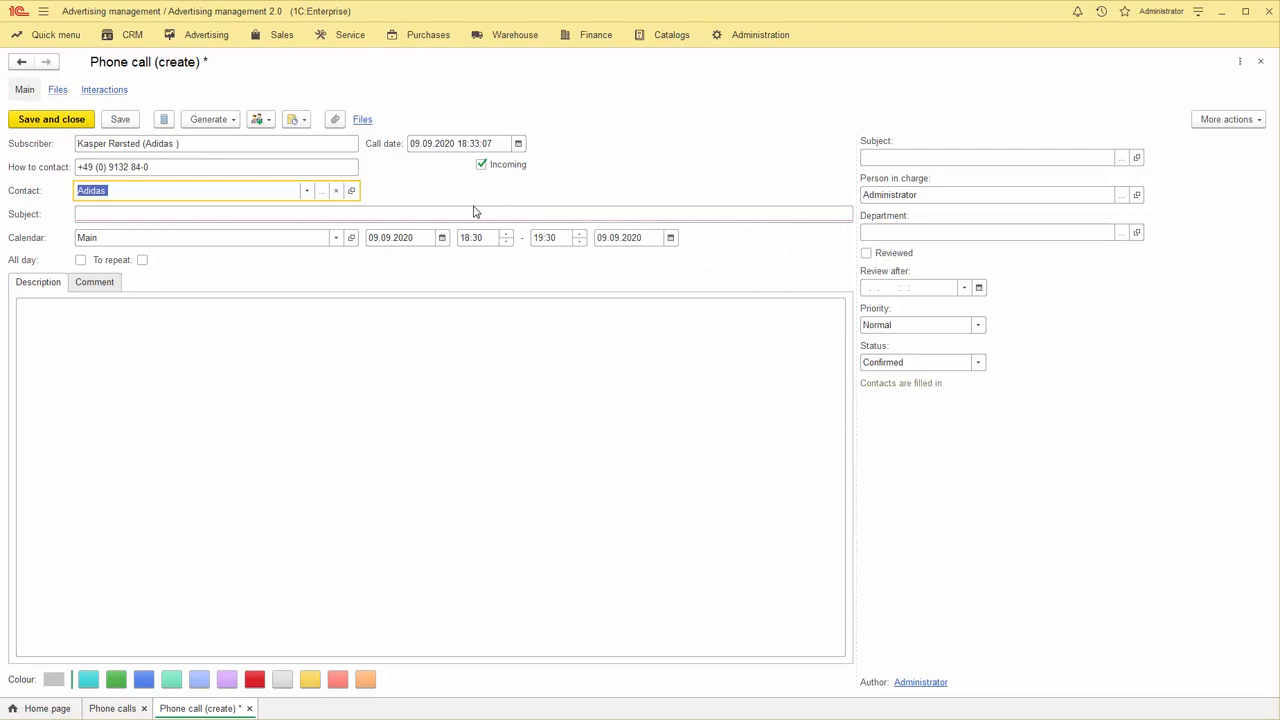
- Paste "Payment by instalments" as the phone call's subject and keep the call marked as Incoming
{"action": "left_click", "coordinate": [137, 213]}
{"action": "right_click", "coordinate": [137, 213]}
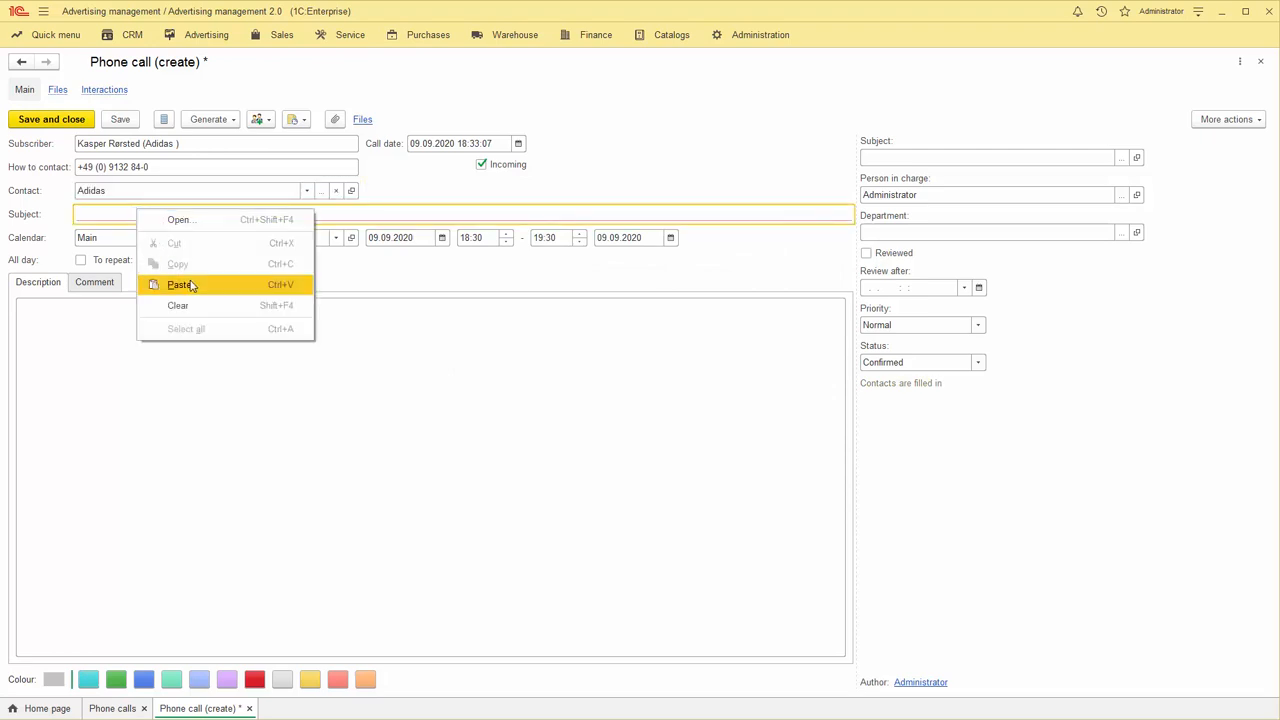
{"action": "left_click", "coordinate": [188, 284]}
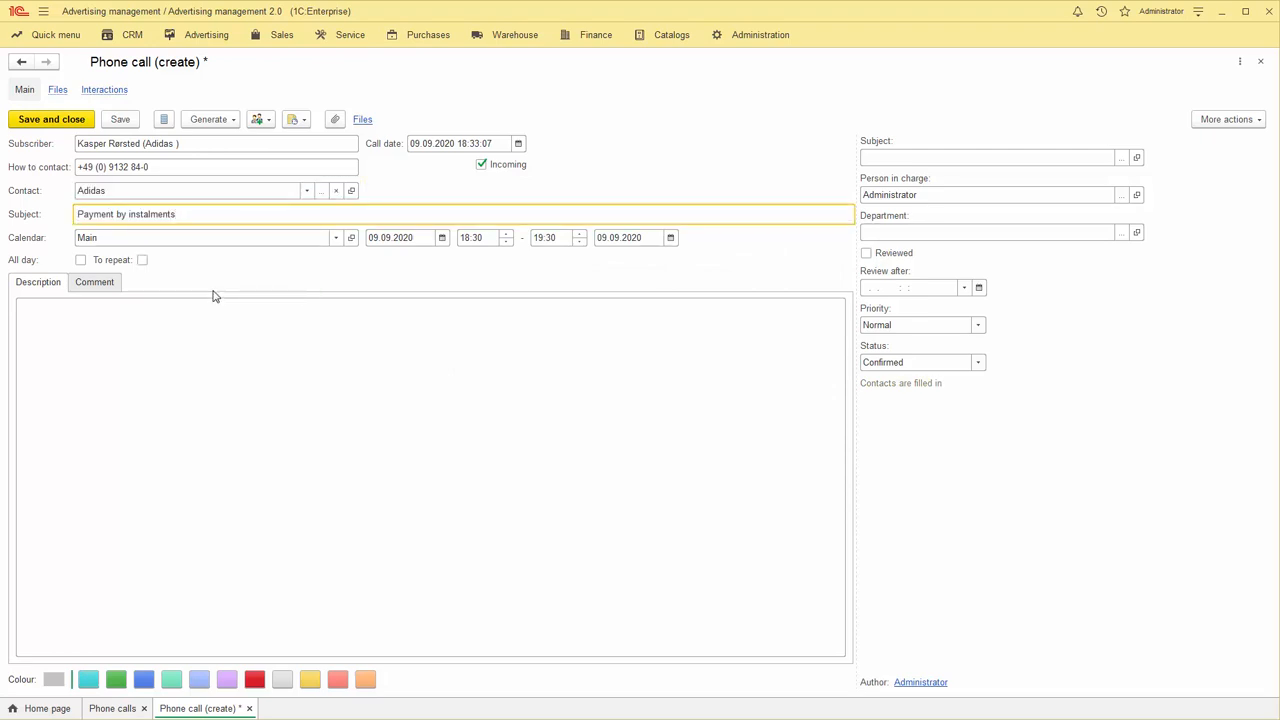
{"action": "left_click", "coordinate": [481, 165]}
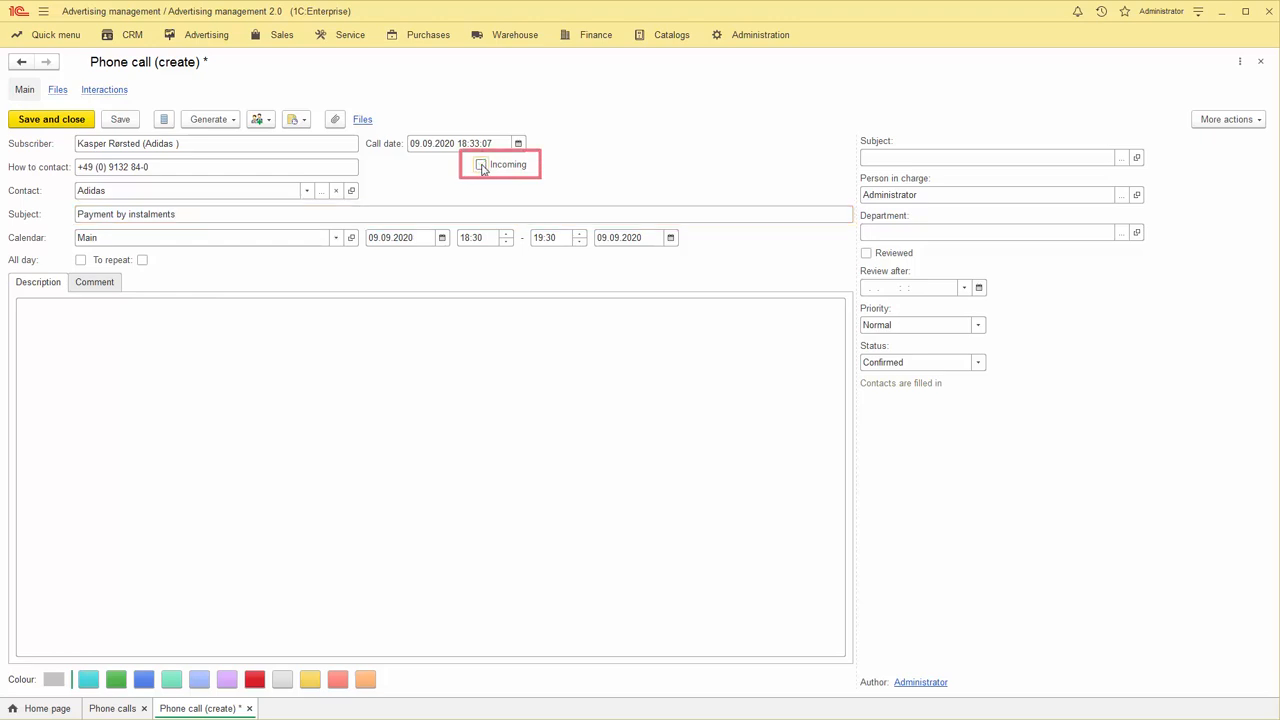
{"action": "left_click", "coordinate": [481, 165]}
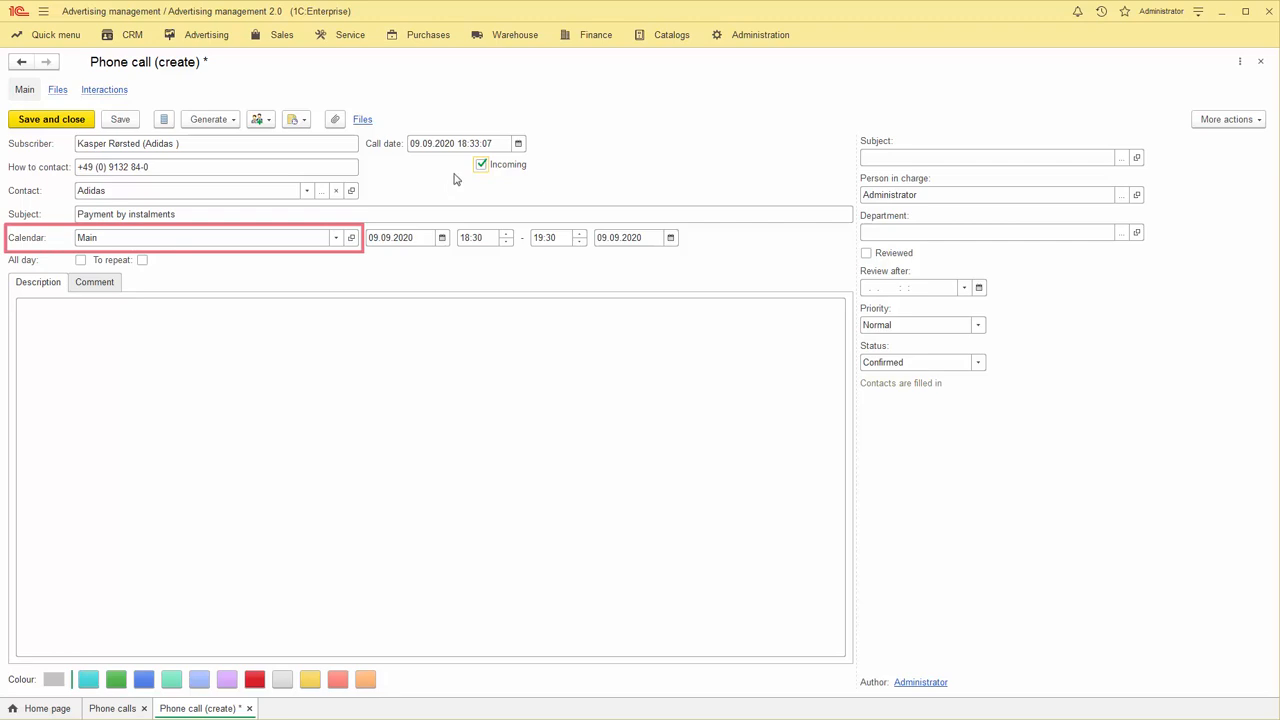
- Fill in the description text of the new phone call
{"action": "left_click", "coordinate": [74, 329]}
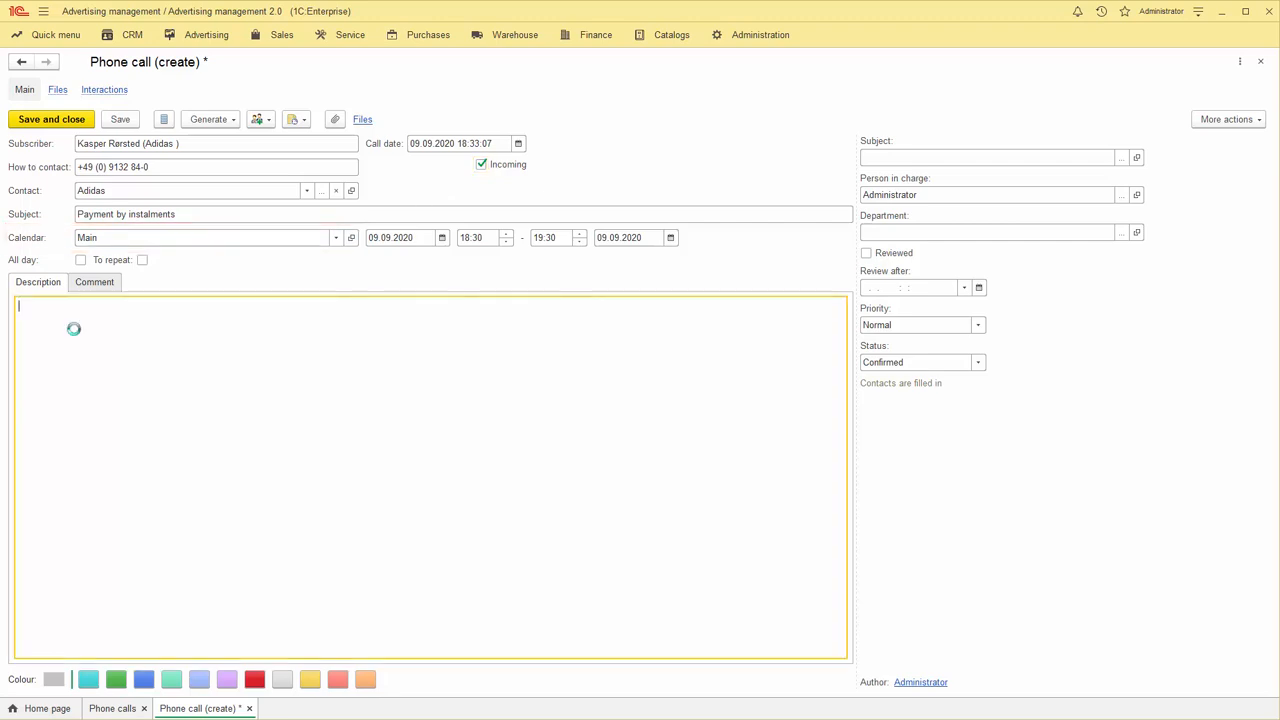
{"action": "right_click", "coordinate": [114, 404]}
{"action": "left_click", "coordinate": [117, 408]}
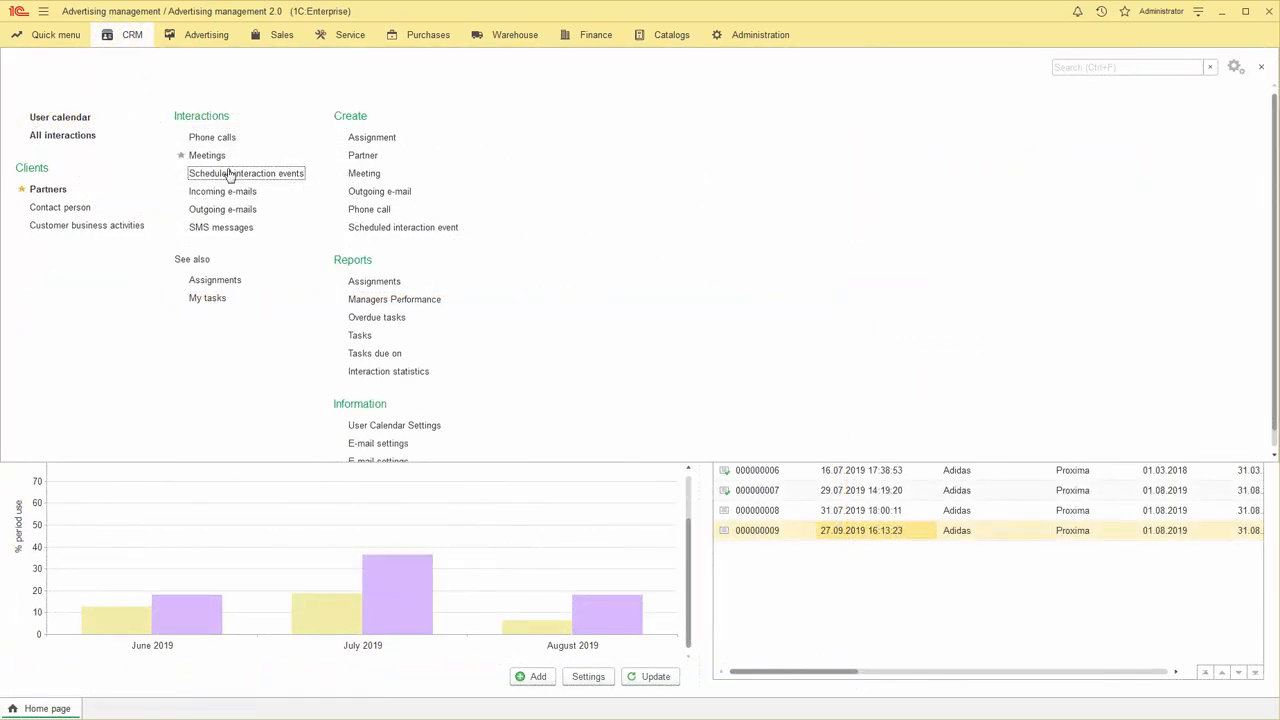
- Open the scheduled interaction event "Call LEGO" and view its participants
{"action": "left_click", "coordinate": [258, 175]}
{"action": "double_click", "coordinate": [249, 137]}
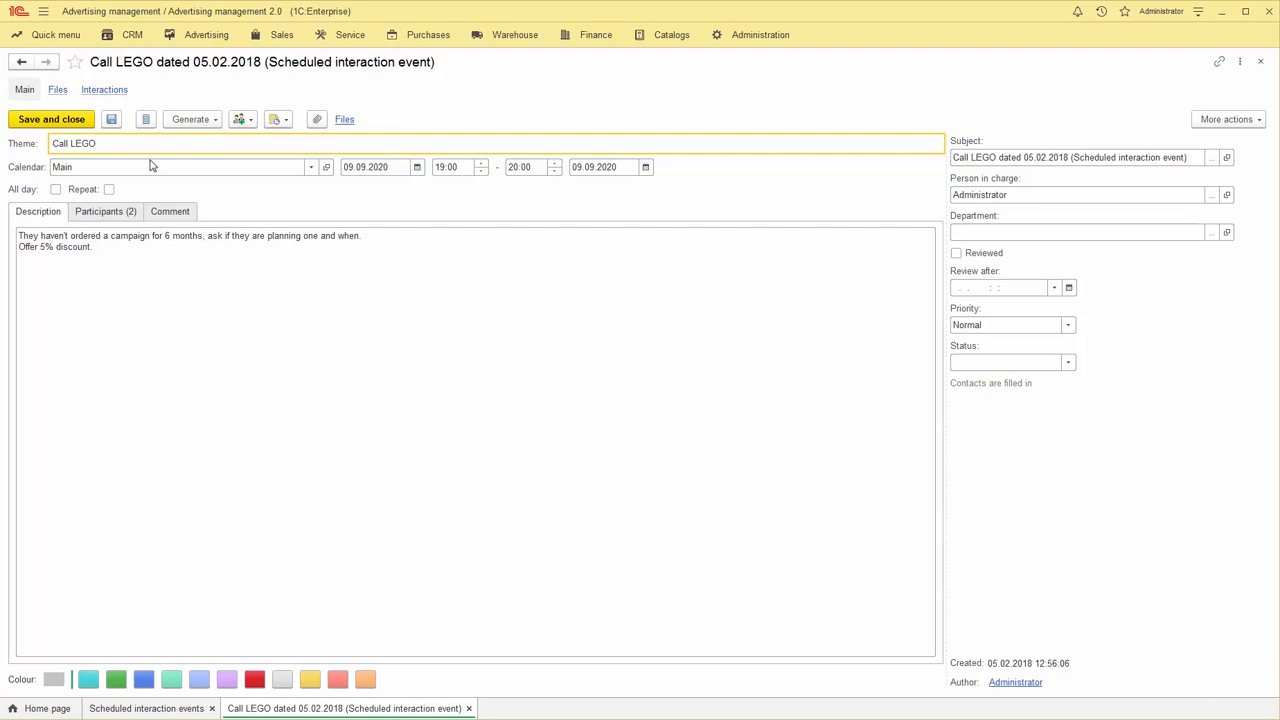
{"action": "left_click", "coordinate": [113, 214]}
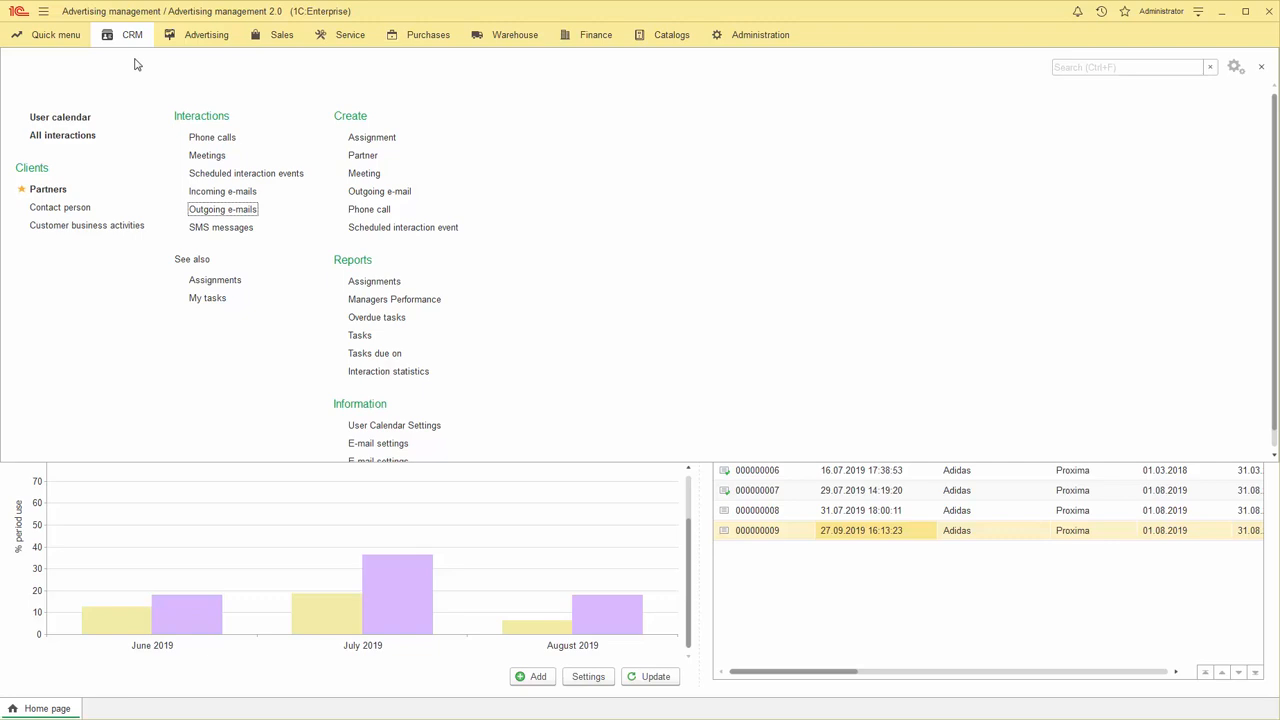
- Open the list of outgoing e-mails and start a new e-mail
{"action": "left_click", "coordinate": [215, 210]}
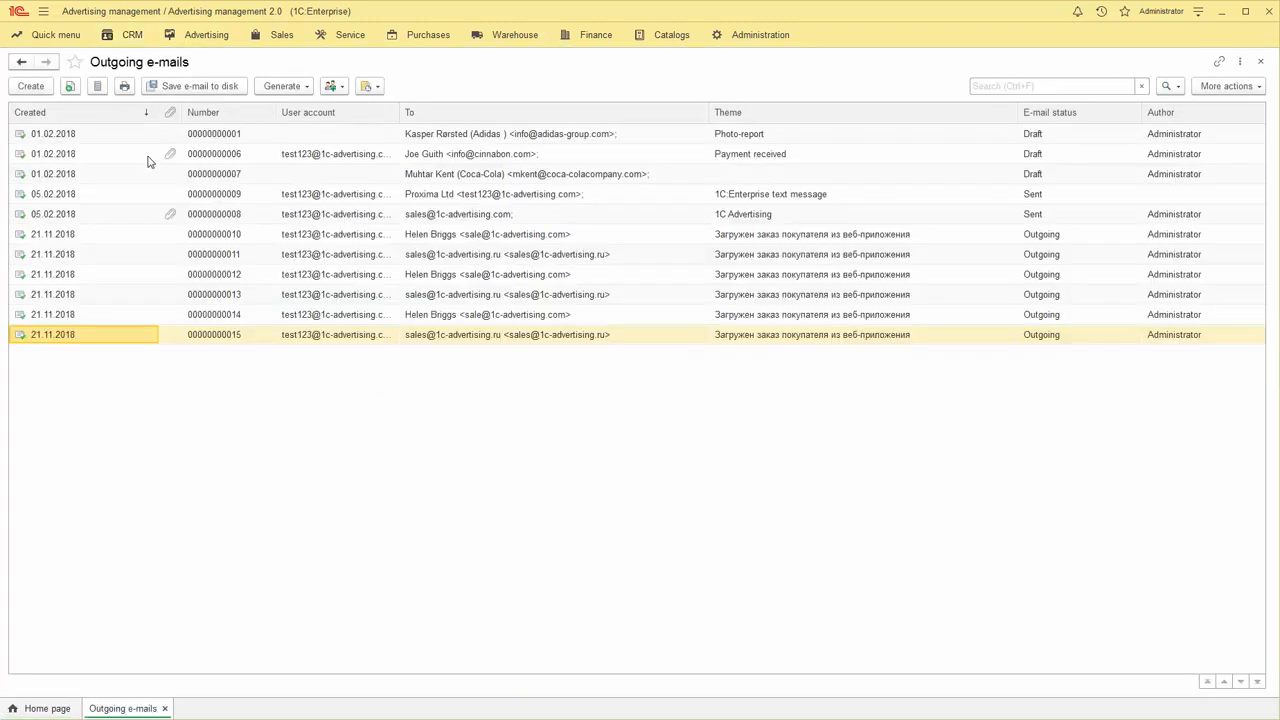
{"action": "left_click", "coordinate": [31, 87]}
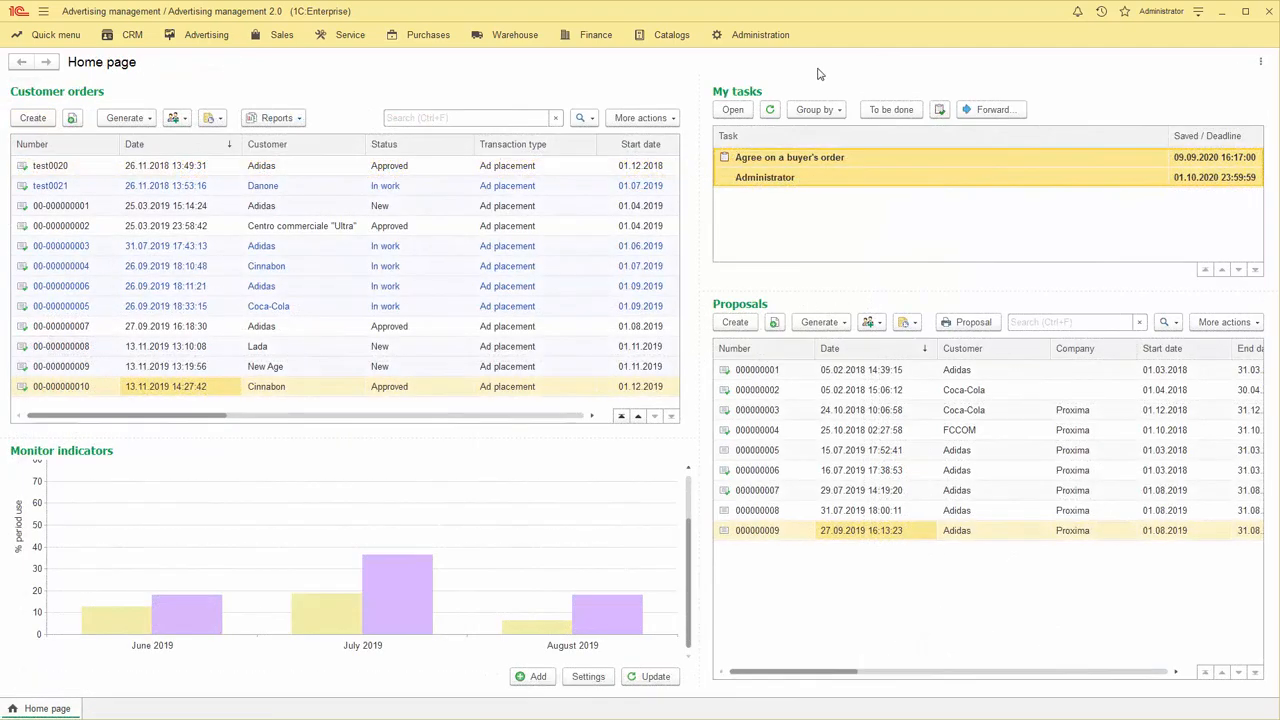
- Review the system e-mail account settings in the Organizer administration settings, close them and open the e-mail accounts setup
{"action": "left_click", "coordinate": [766, 38]}
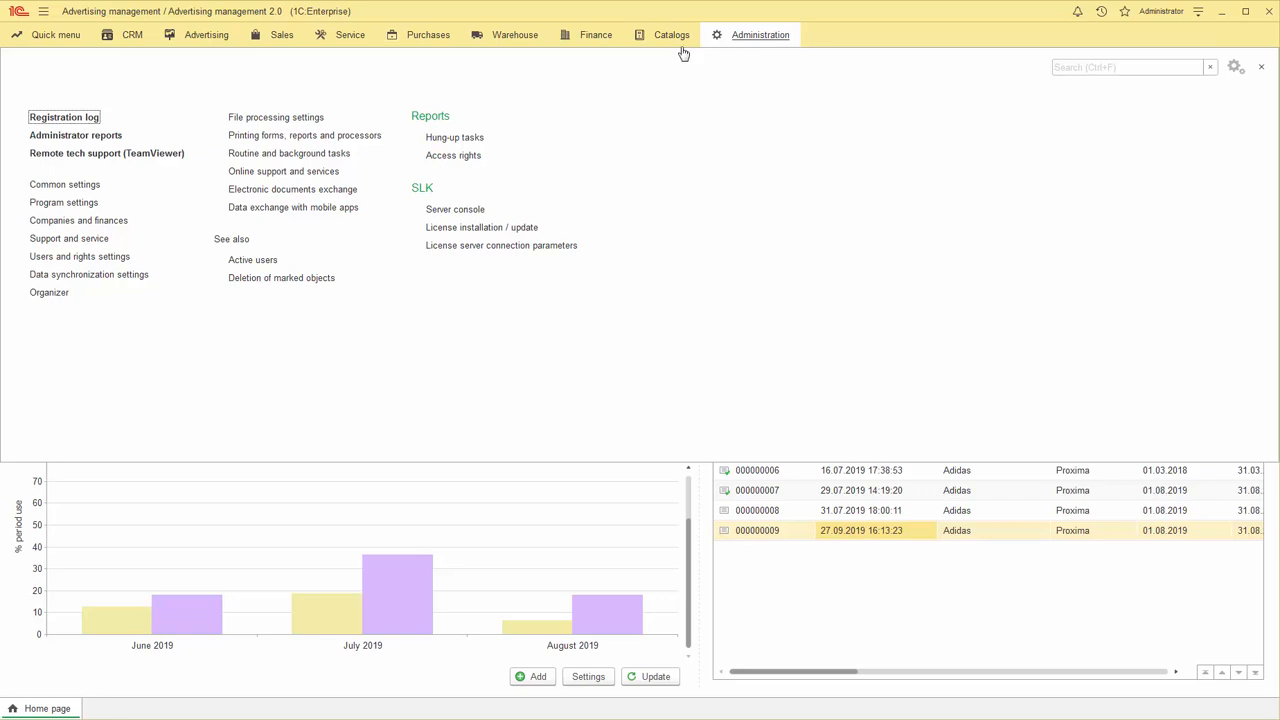
{"action": "left_click", "coordinate": [48, 292]}
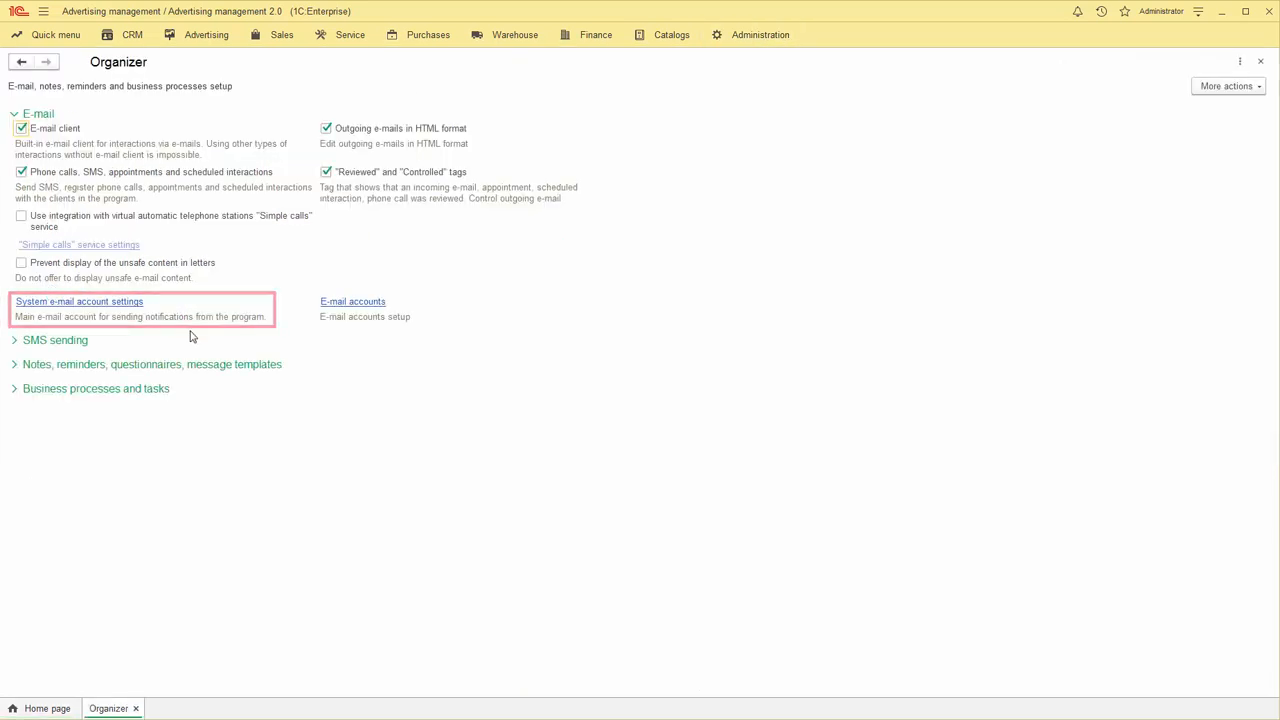
{"action": "left_click", "coordinate": [127, 303]}
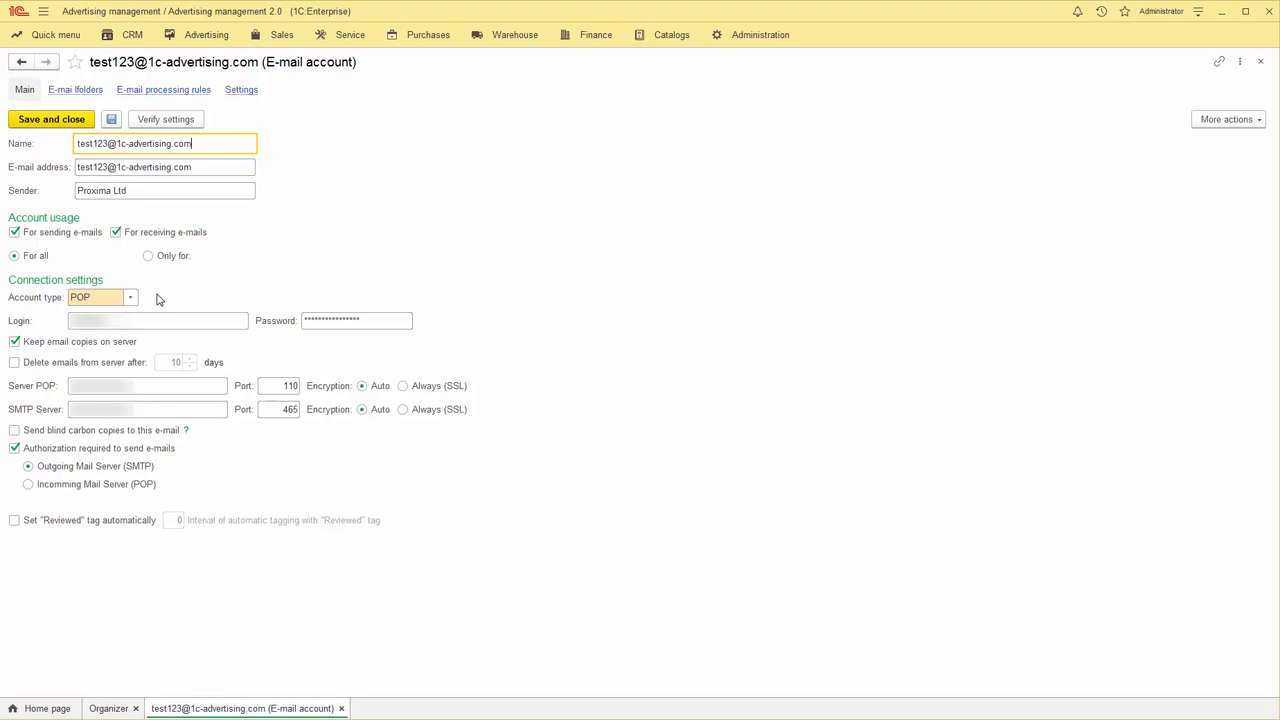
{"action": "left_click", "coordinate": [1260, 62]}
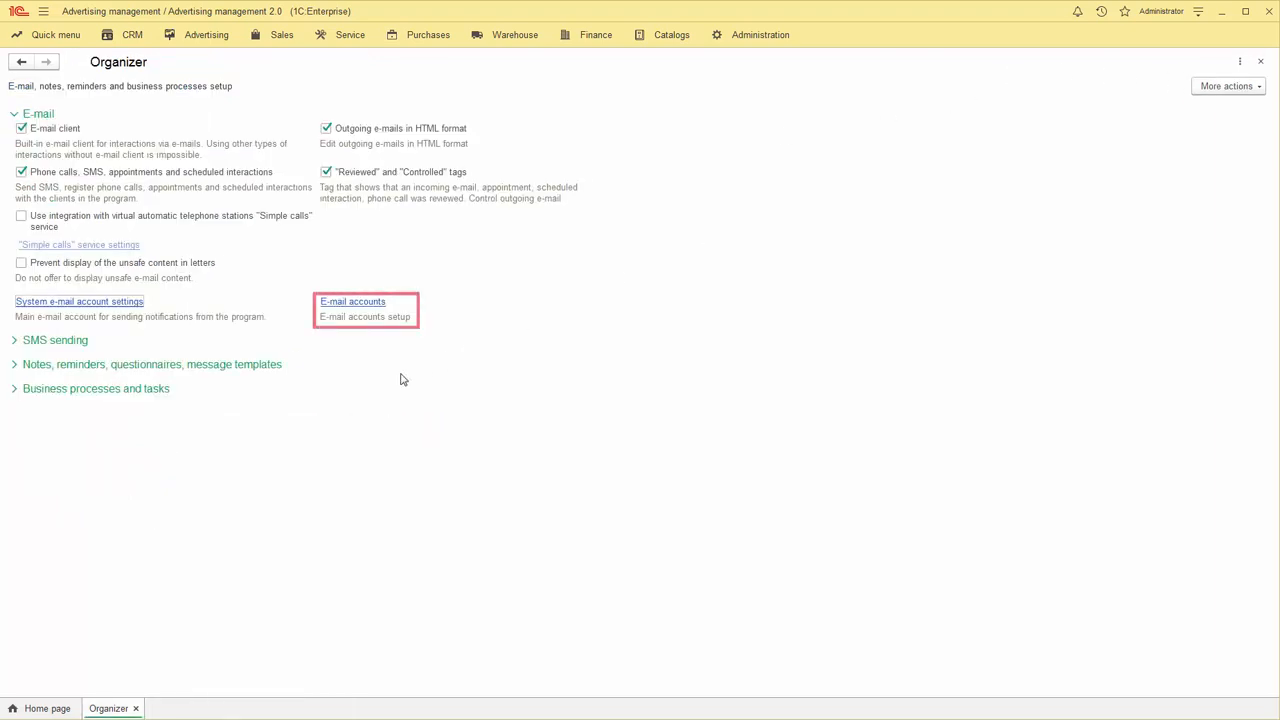
{"action": "left_click", "coordinate": [368, 303]}
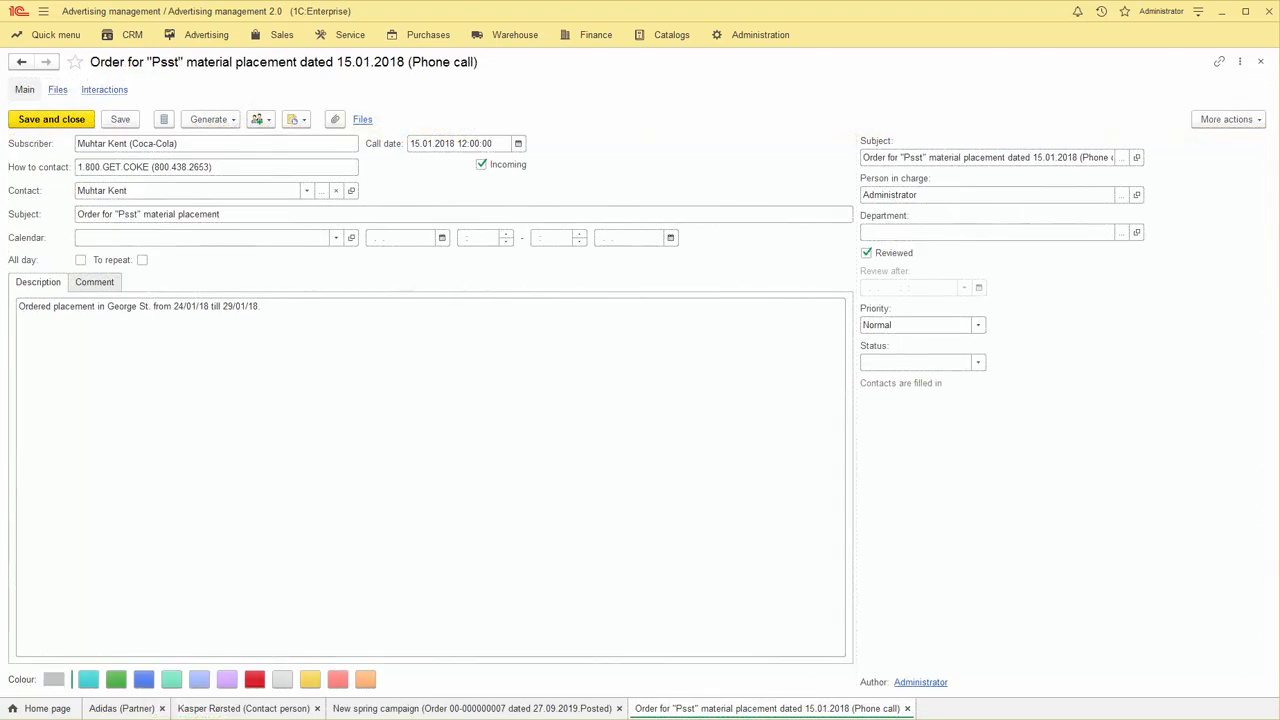
- Check the reminder option available for the phone call about the "Psst" material placement order
{"action": "left_click", "coordinate": [297, 119]}
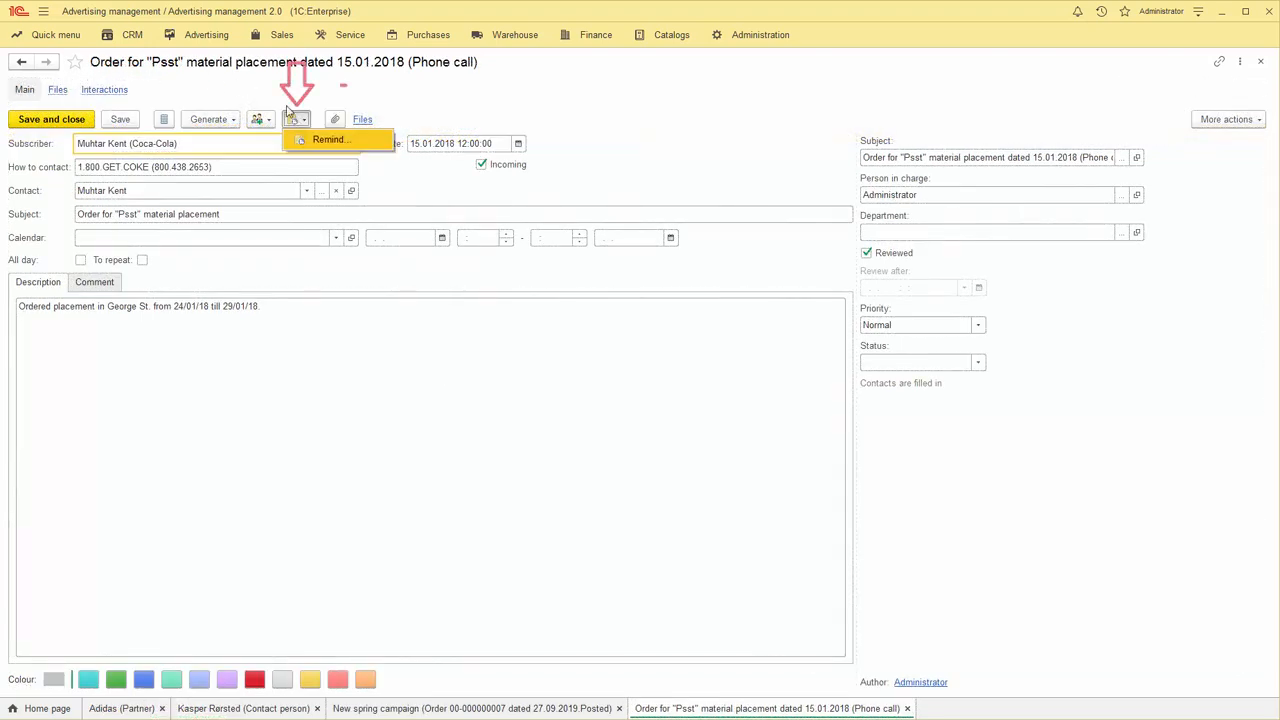
{"action": "key", "text": "Escape"}
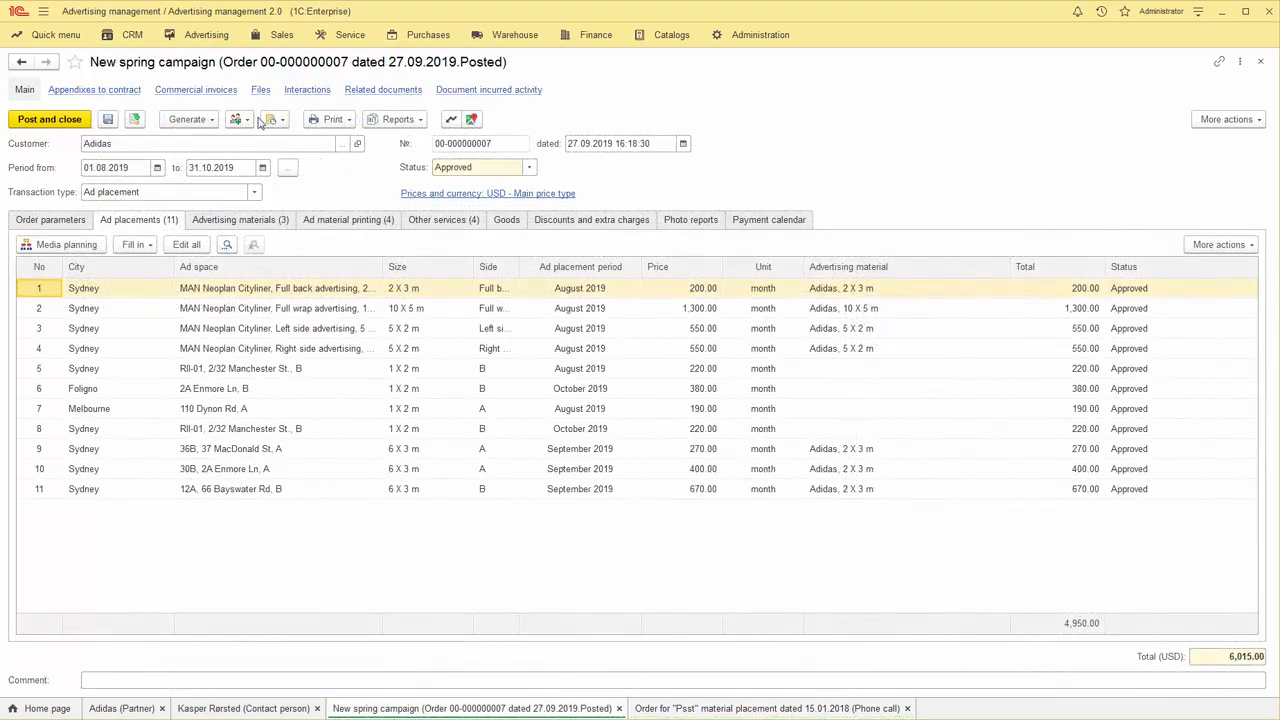
- View the interactions linked to the New spring campaign order and the interaction types that can be created
{"action": "left_click", "coordinate": [305, 90]}
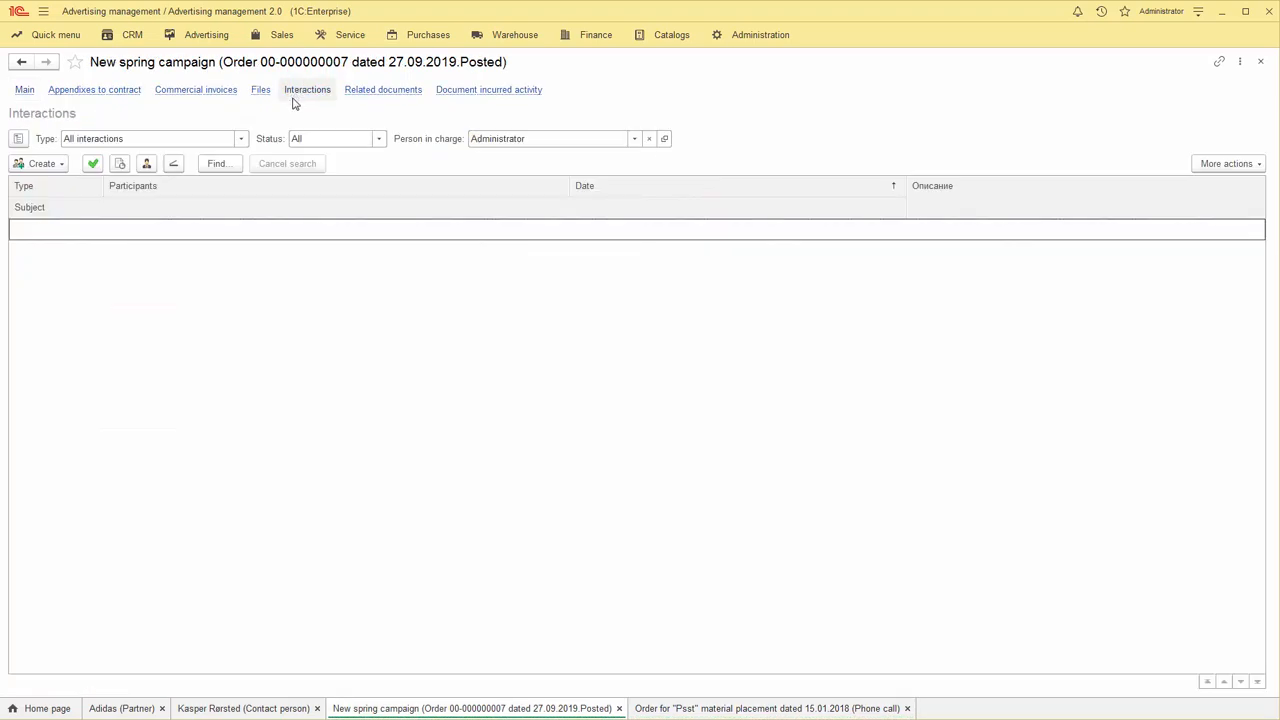
{"action": "left_click", "coordinate": [62, 164]}
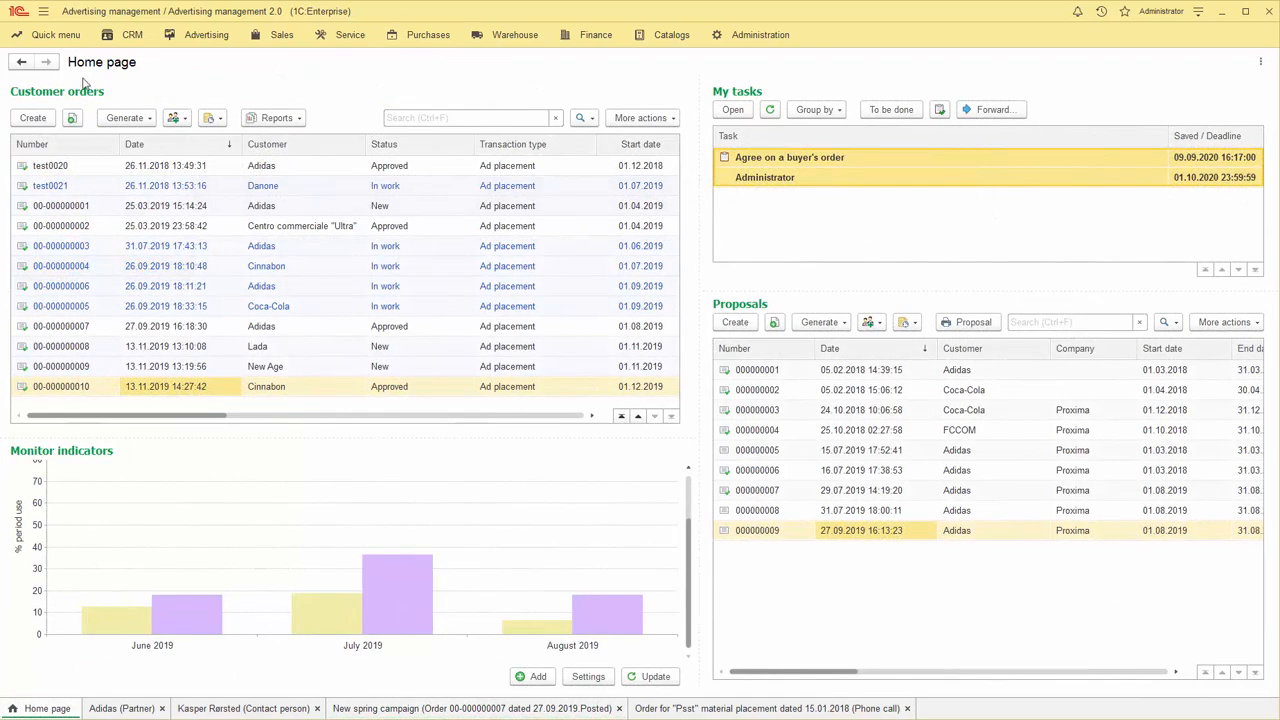
- View the interactions linked to the Adidas partner and the interaction types that can be created from its contact person's card
{"action": "left_click", "coordinate": [131, 38]}
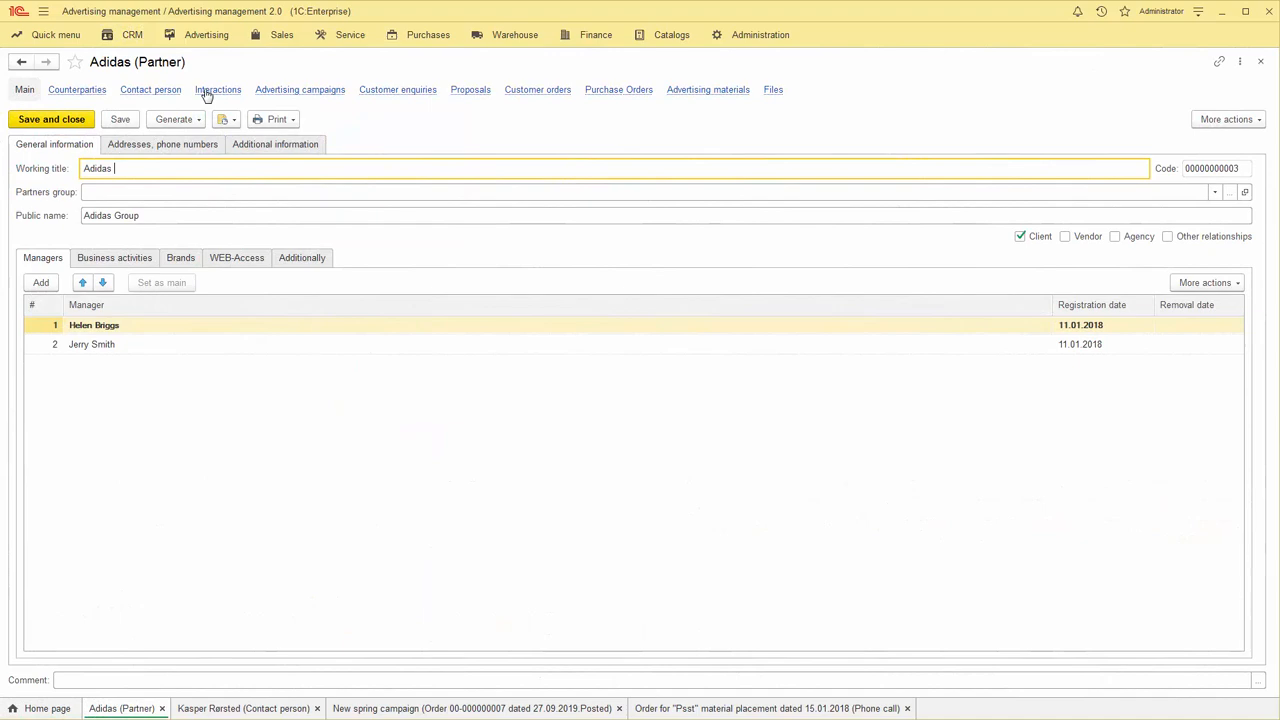
{"action": "left_click", "coordinate": [207, 92]}
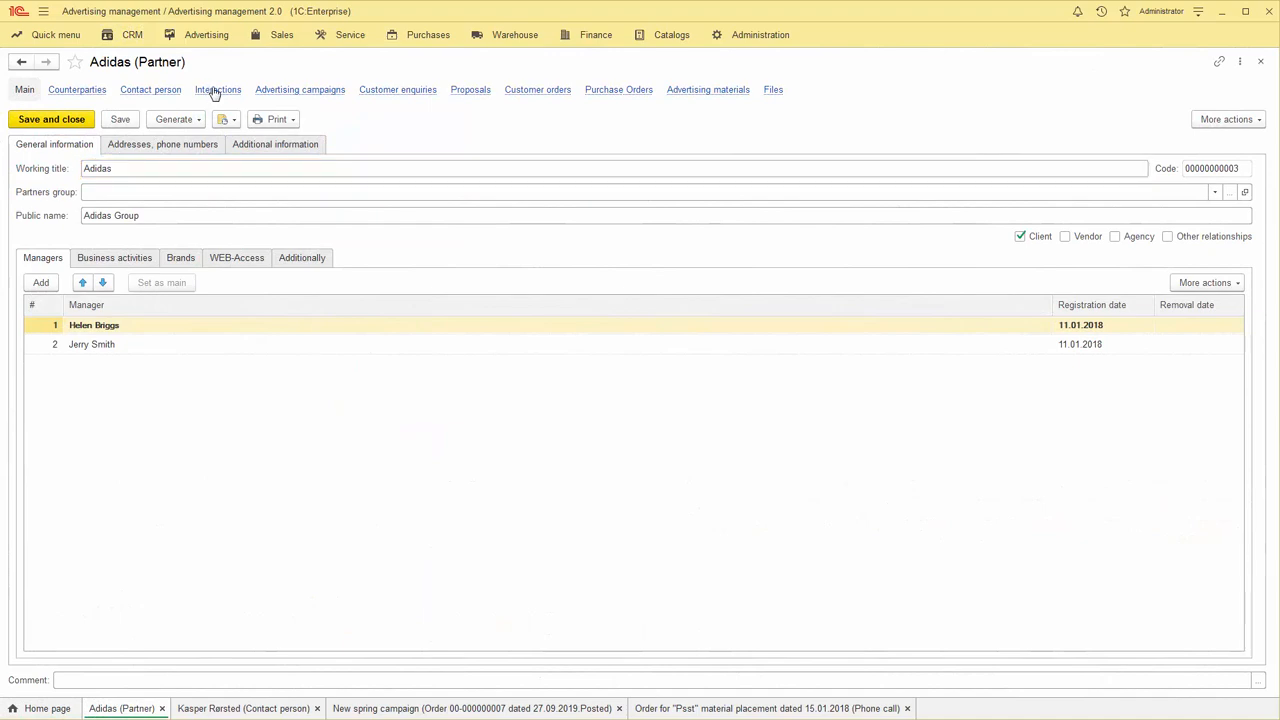
{"action": "left_click", "coordinate": [54, 165]}
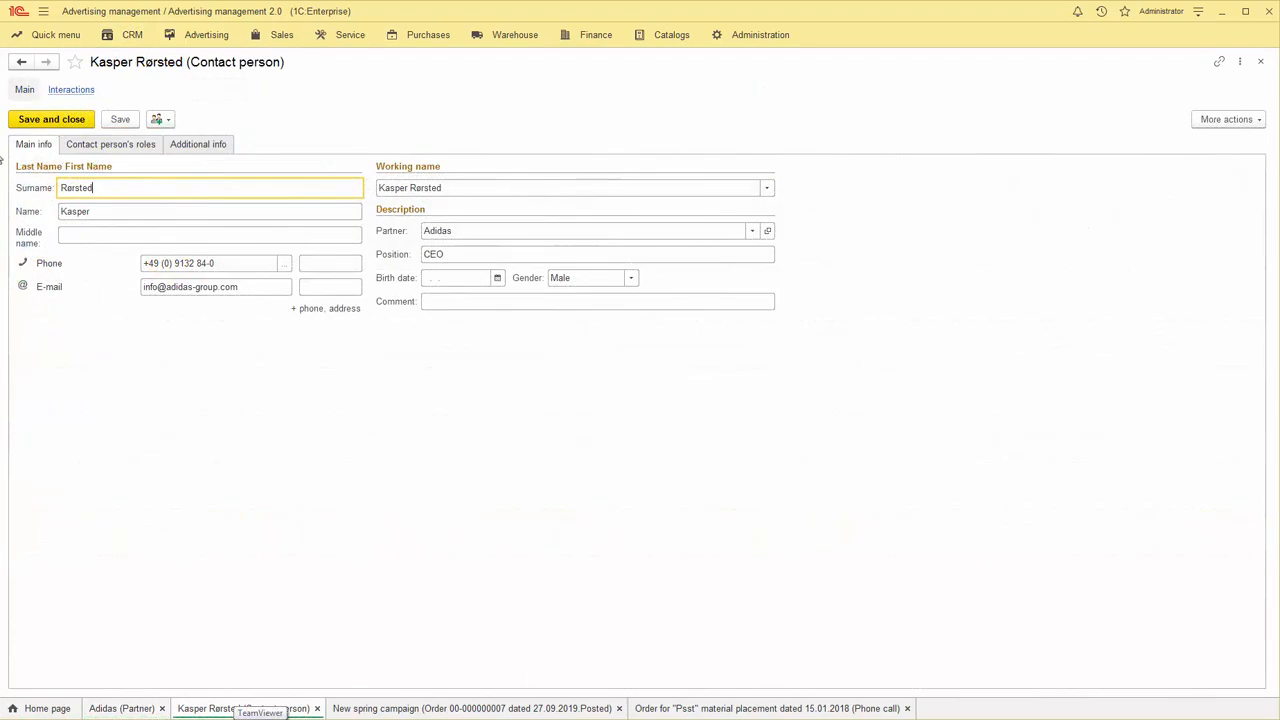
{"action": "left_click", "coordinate": [158, 119]}
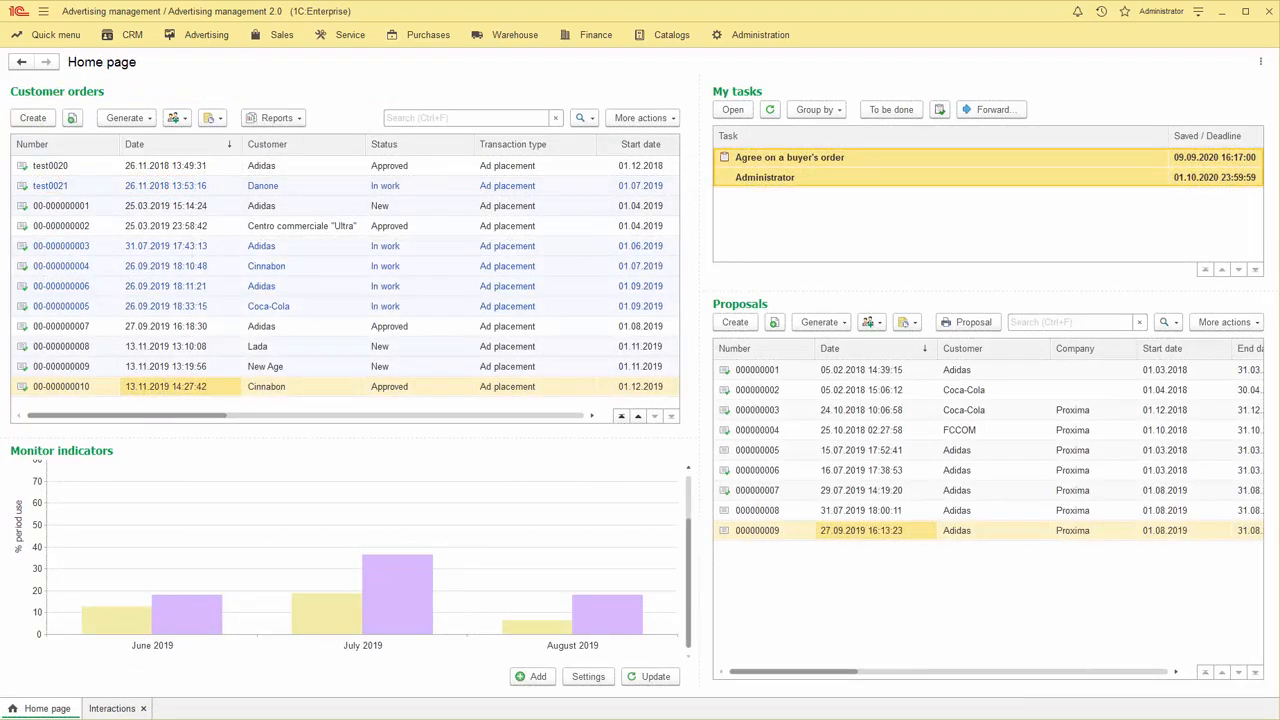
- Open the list of all interactions, group it by subjects and view the delivery failure notifications dated 09.02.2018 and 08.02.2018
{"action": "left_click", "coordinate": [114, 38]}
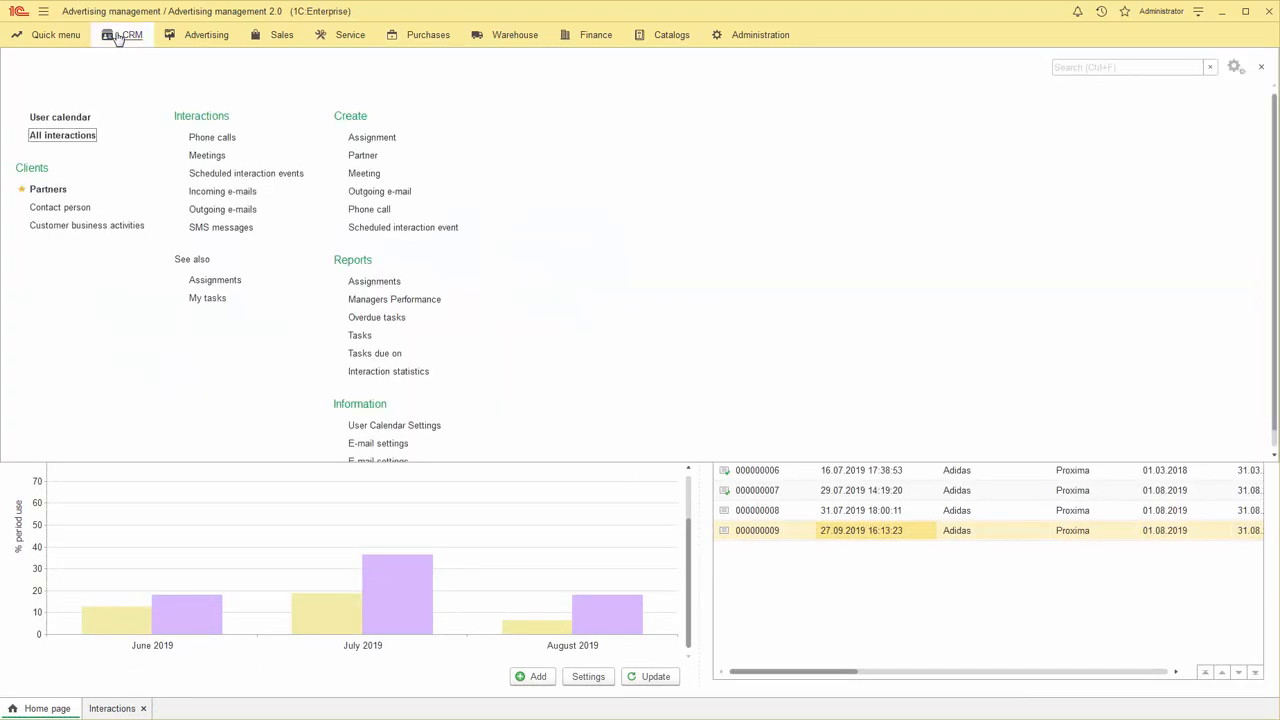
{"action": "left_click", "coordinate": [60, 135]}
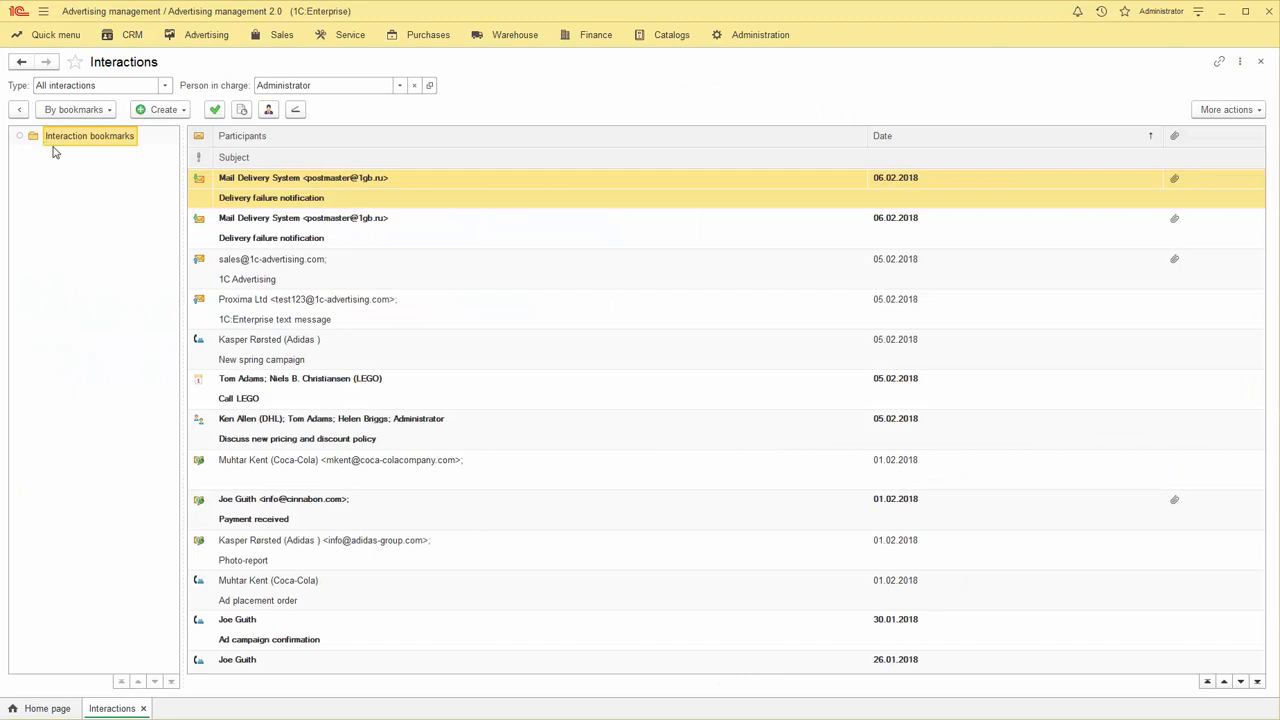
{"action": "left_click", "coordinate": [75, 110]}
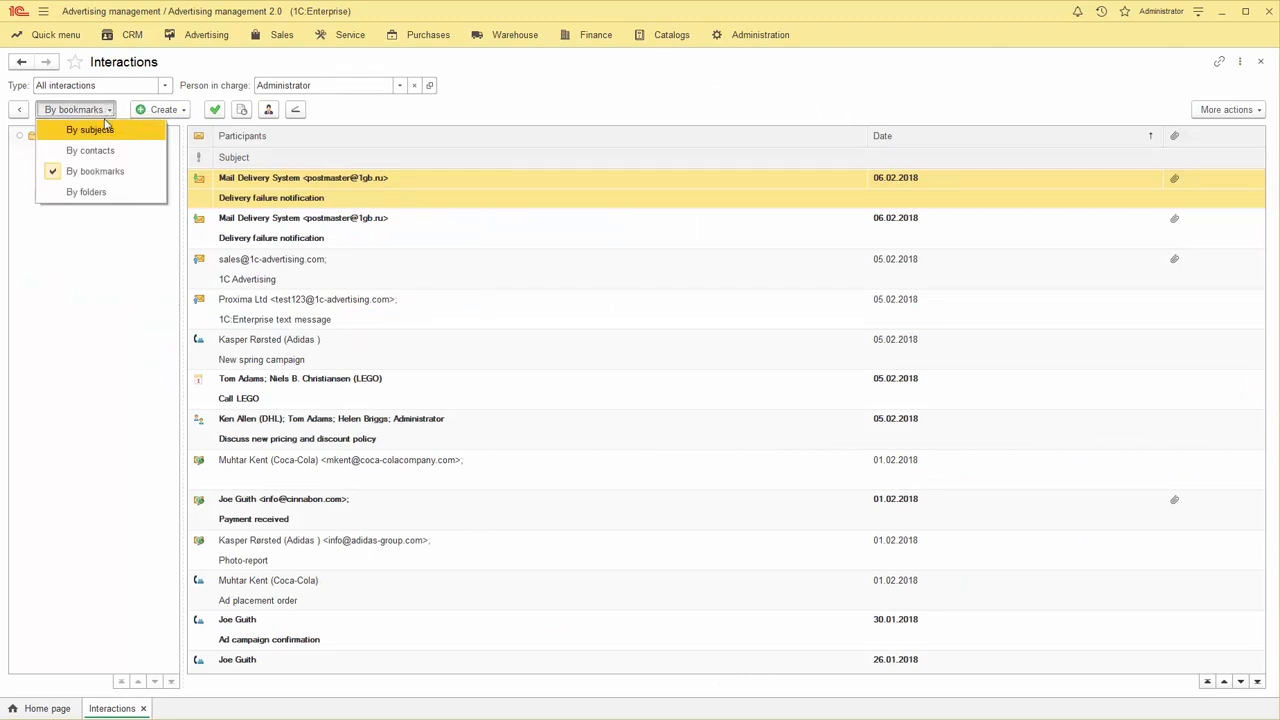
{"action": "left_click", "coordinate": [96, 131]}
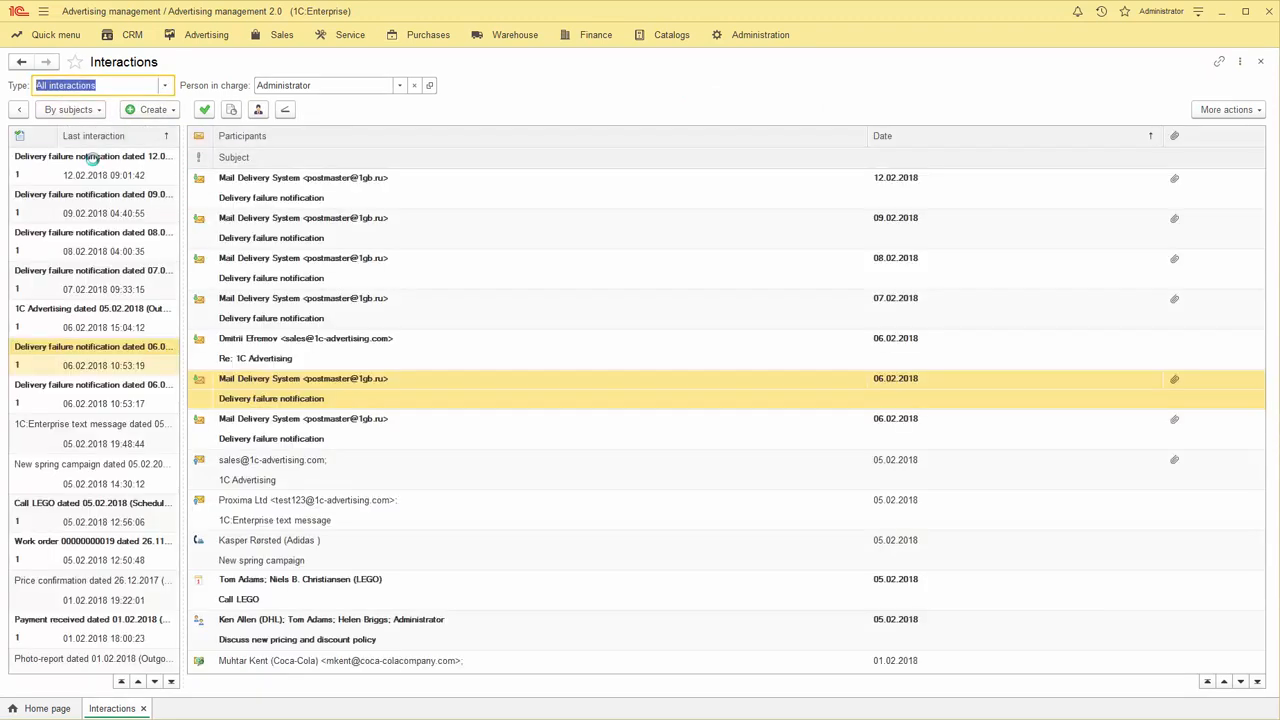
{"action": "left_click", "coordinate": [88, 205]}
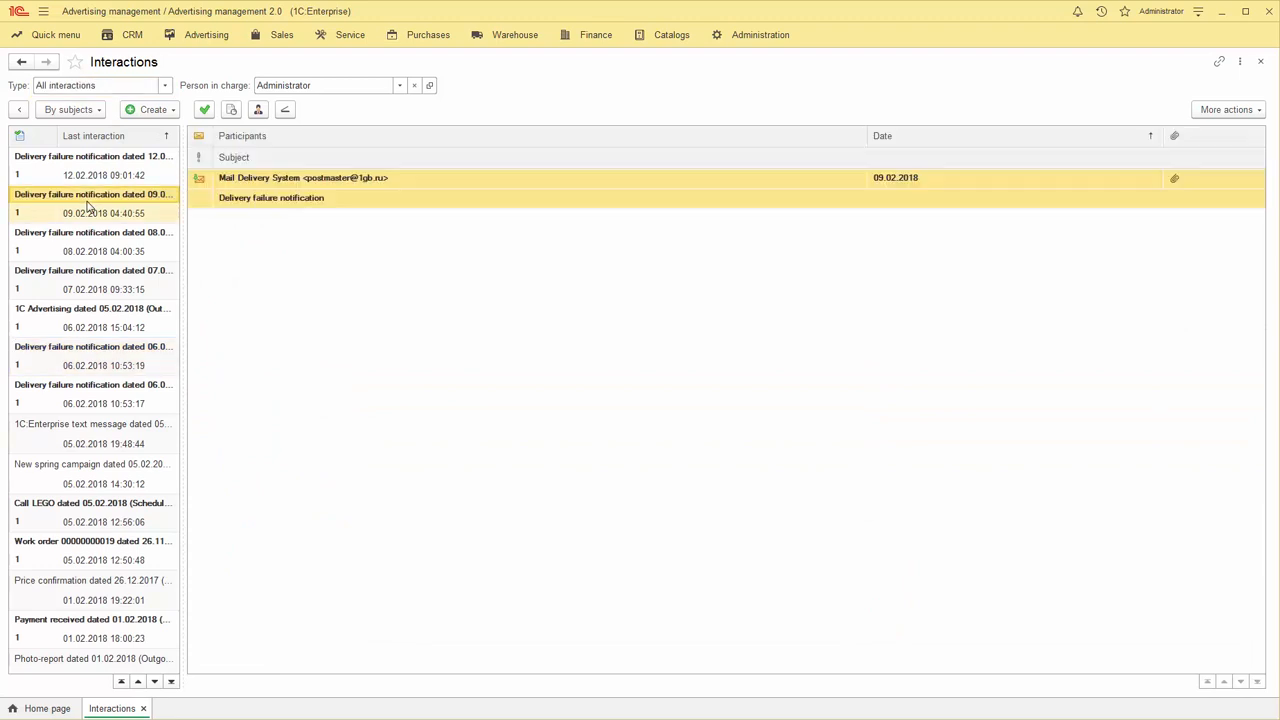
{"action": "left_click", "coordinate": [88, 238]}
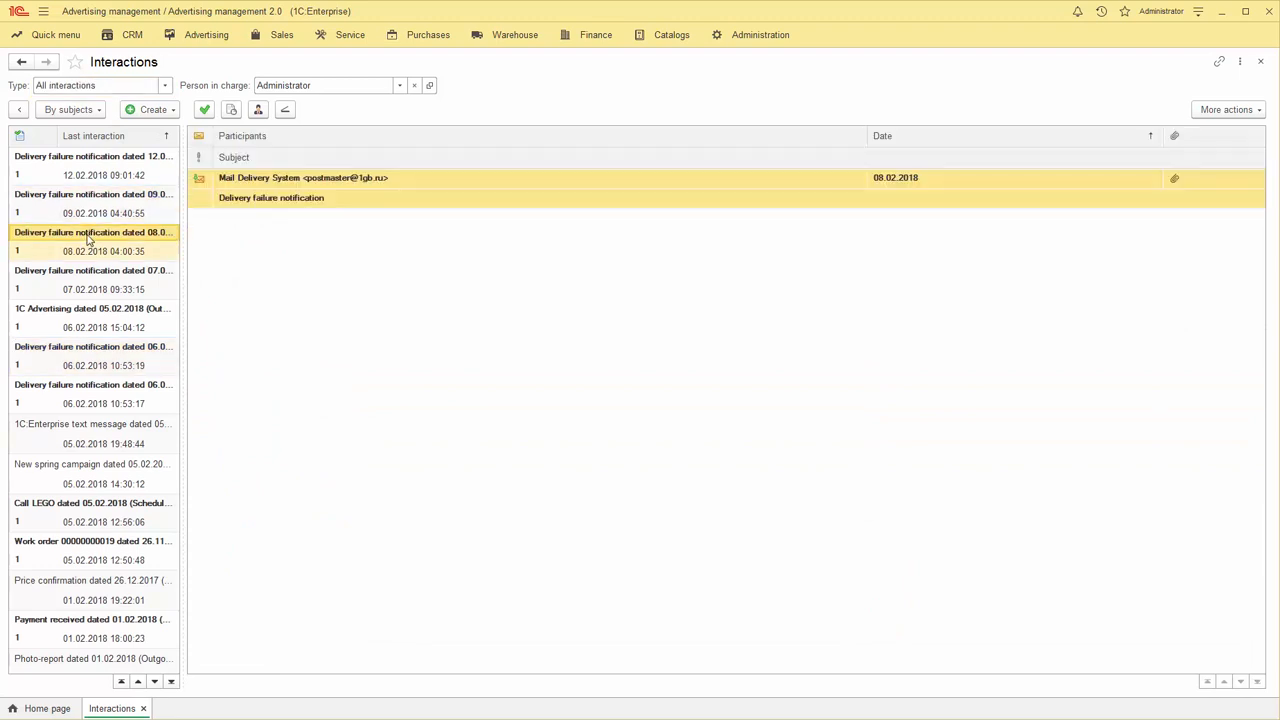
- Group the interactions by contacts, view those of the LEGO contact, and switch the grouping to folders
{"action": "left_click", "coordinate": [68, 109]}
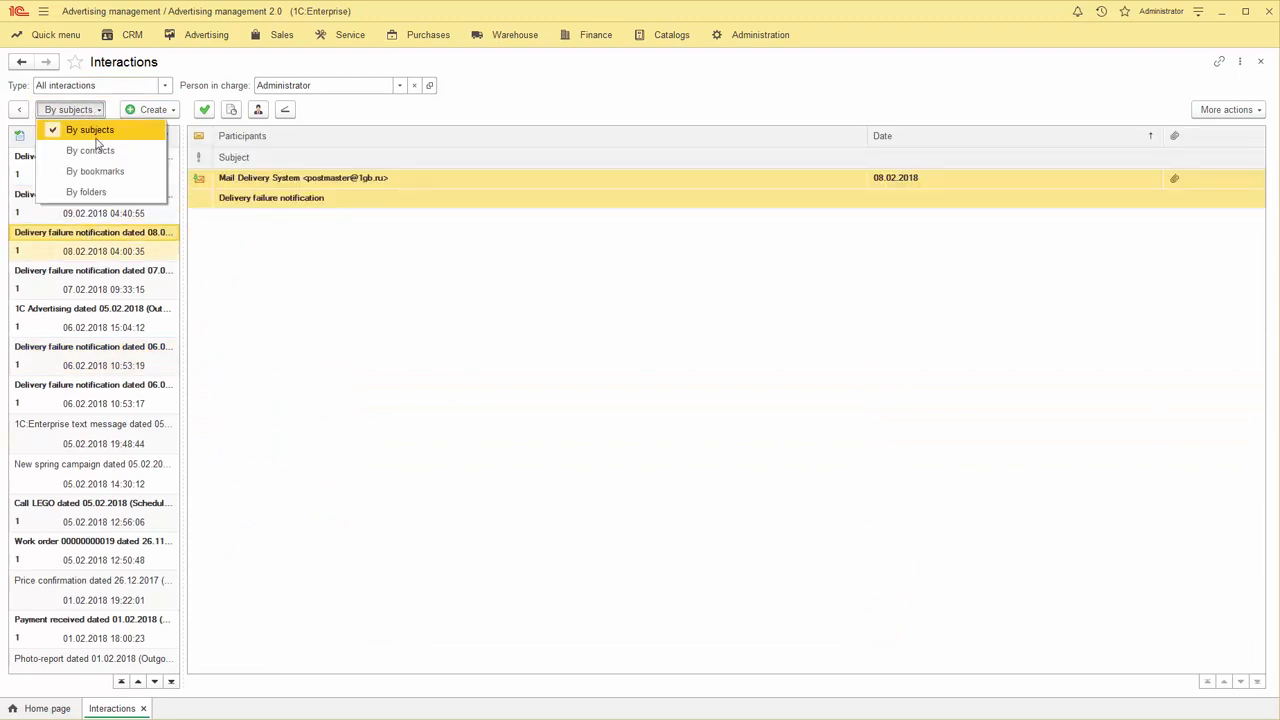
{"action": "left_click", "coordinate": [92, 151]}
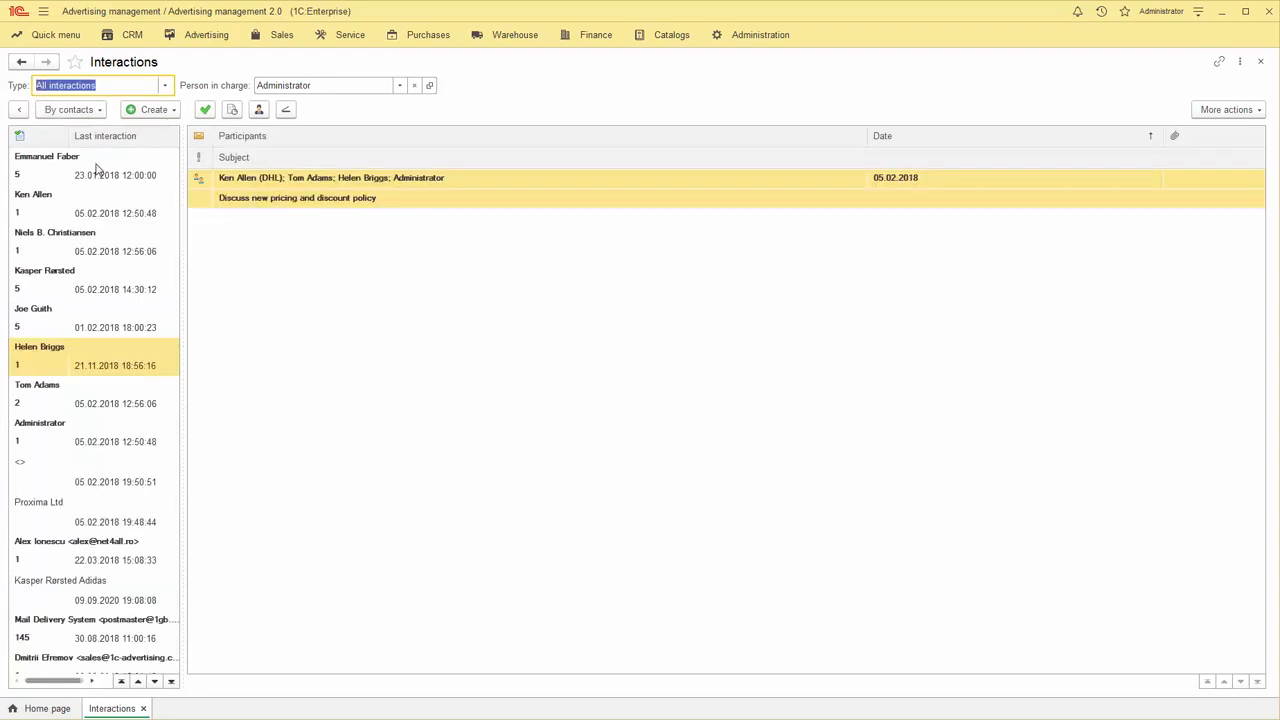
{"action": "left_click", "coordinate": [95, 248]}
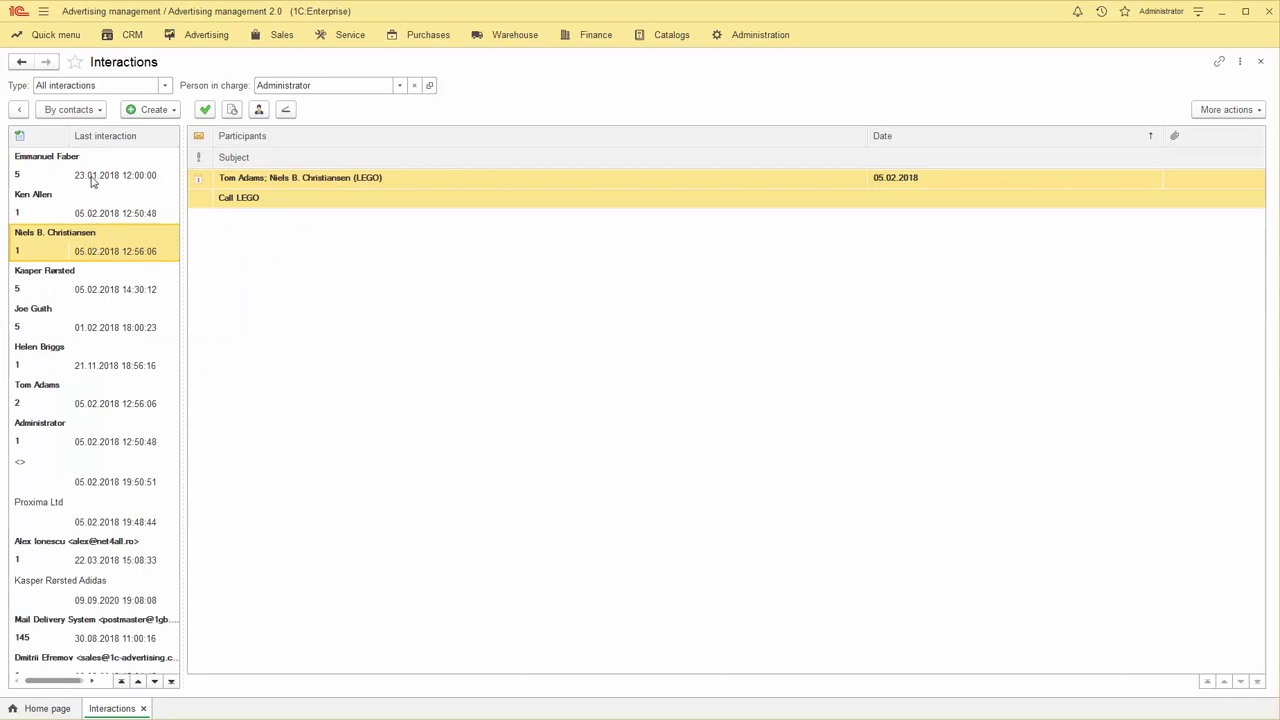
{"action": "left_click", "coordinate": [93, 110]}
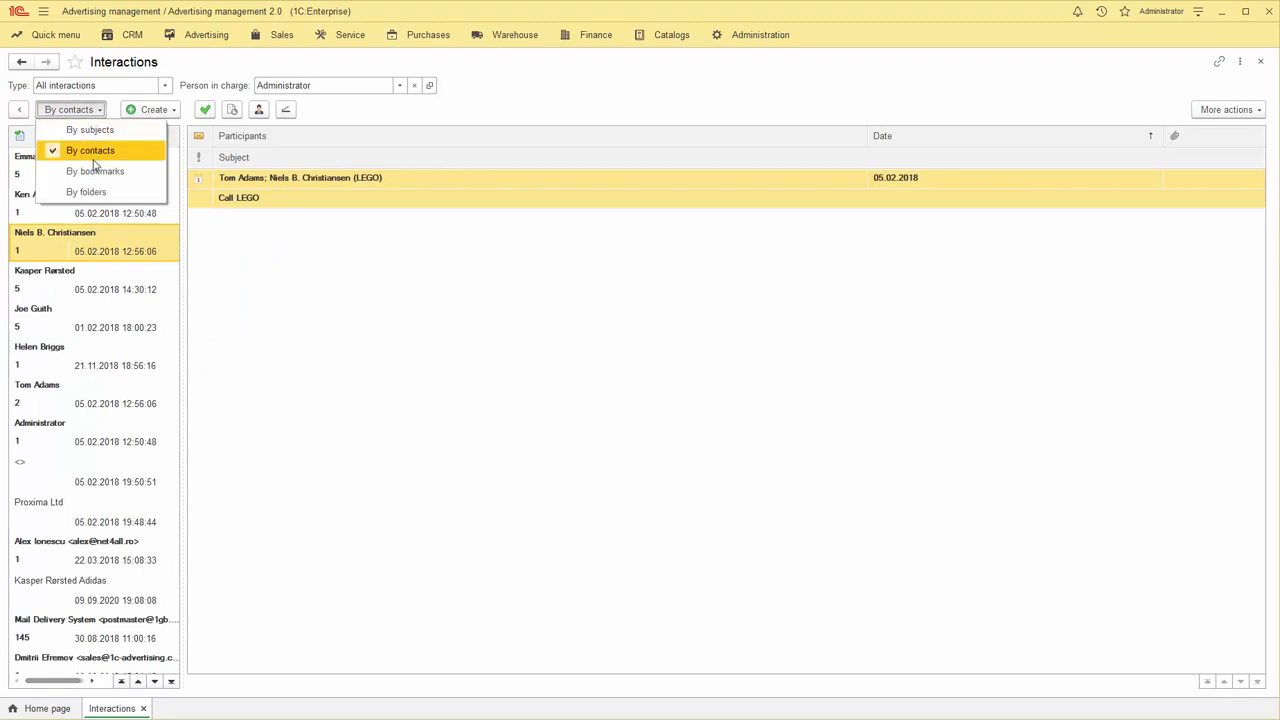
{"action": "left_click", "coordinate": [97, 194]}
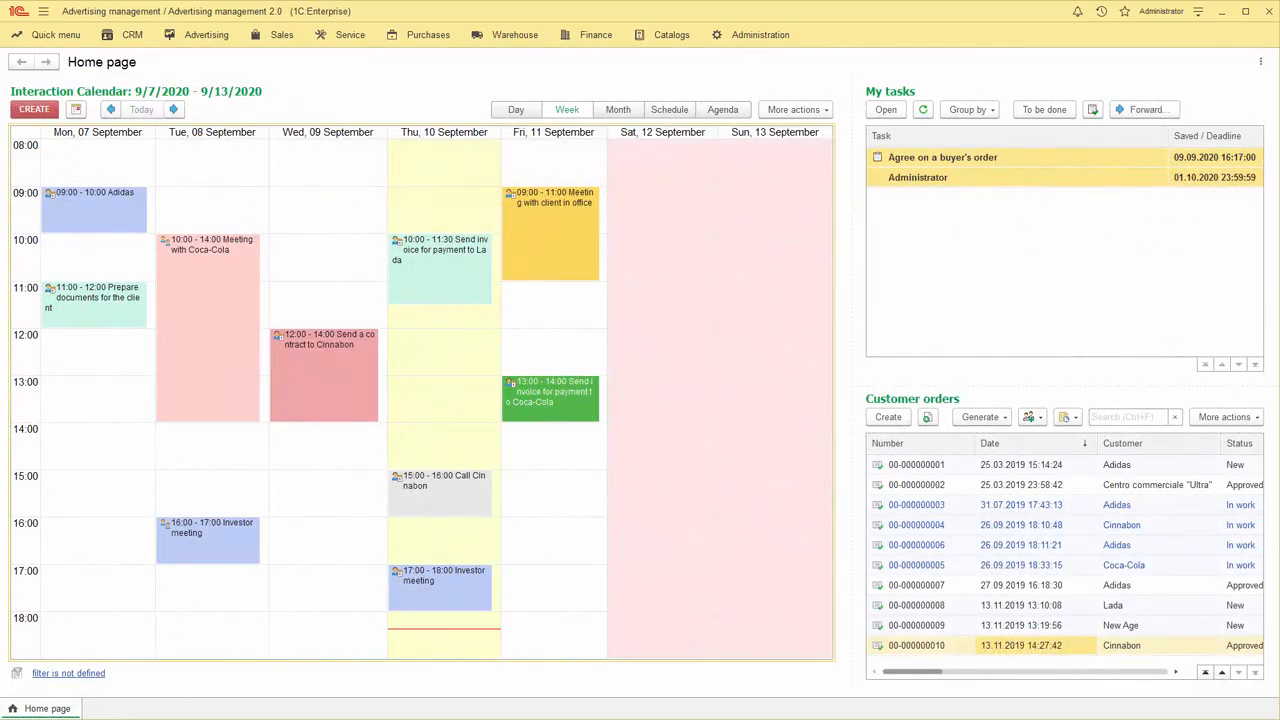
- In the user calendar, start a scheduled interaction for Thursday, 10 September, 12:30 to 14:00, with the topic "Send invoice to DHL"
{"action": "left_click", "coordinate": [132, 36]}
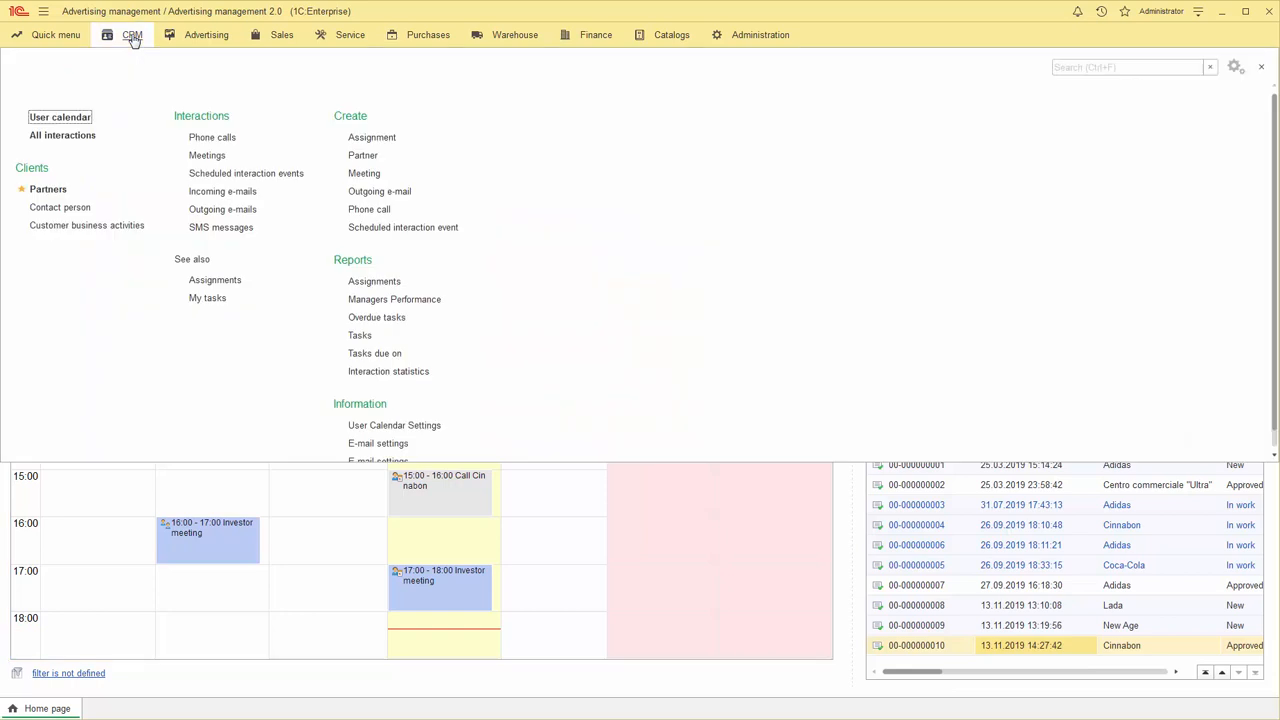
{"action": "left_click", "coordinate": [60, 117]}
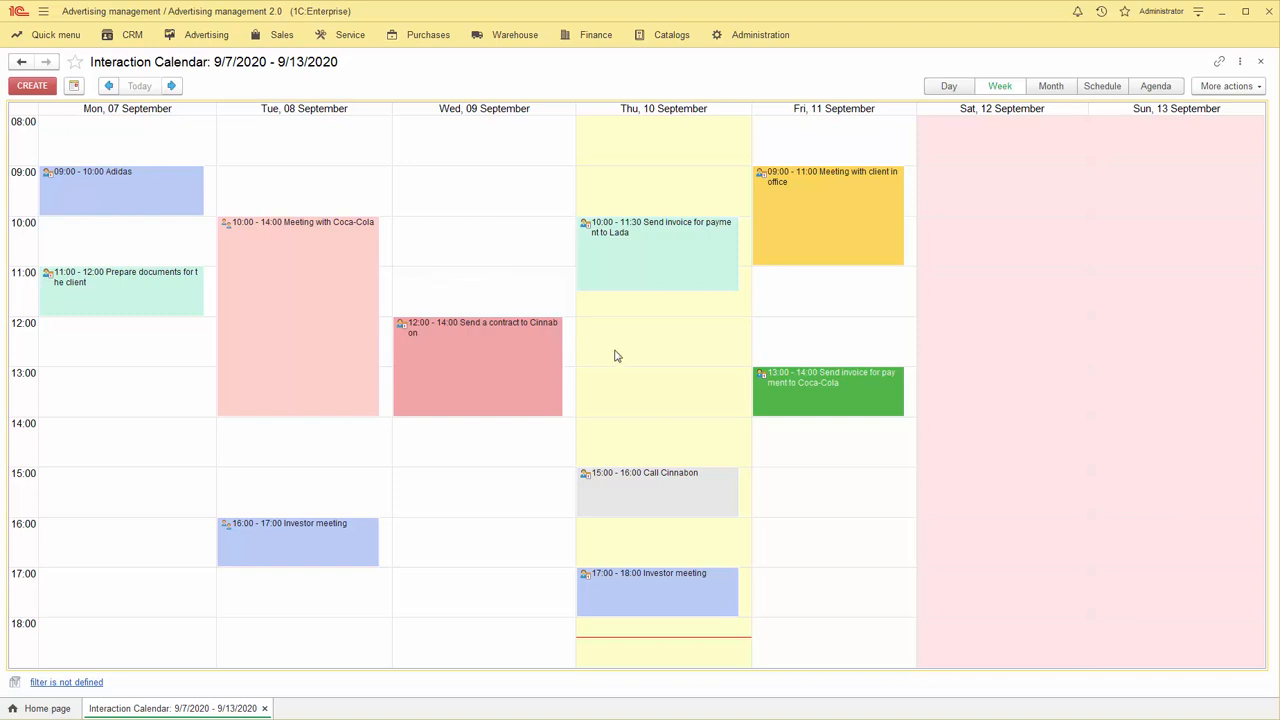
{"action": "left_click_drag", "start_coordinate": [631, 357], "coordinate": [634, 414]}
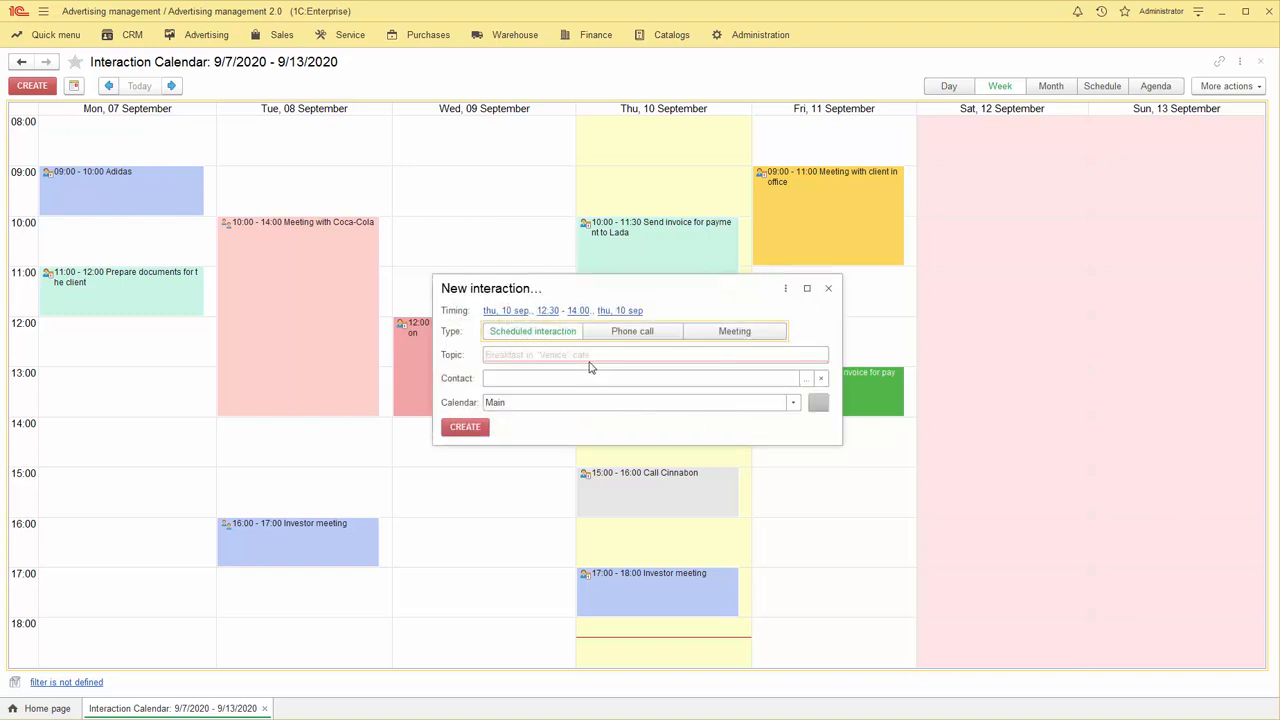
{"action": "left_click", "coordinate": [589, 355]}
{"action": "type", "text": "Send invoice to DHL"}
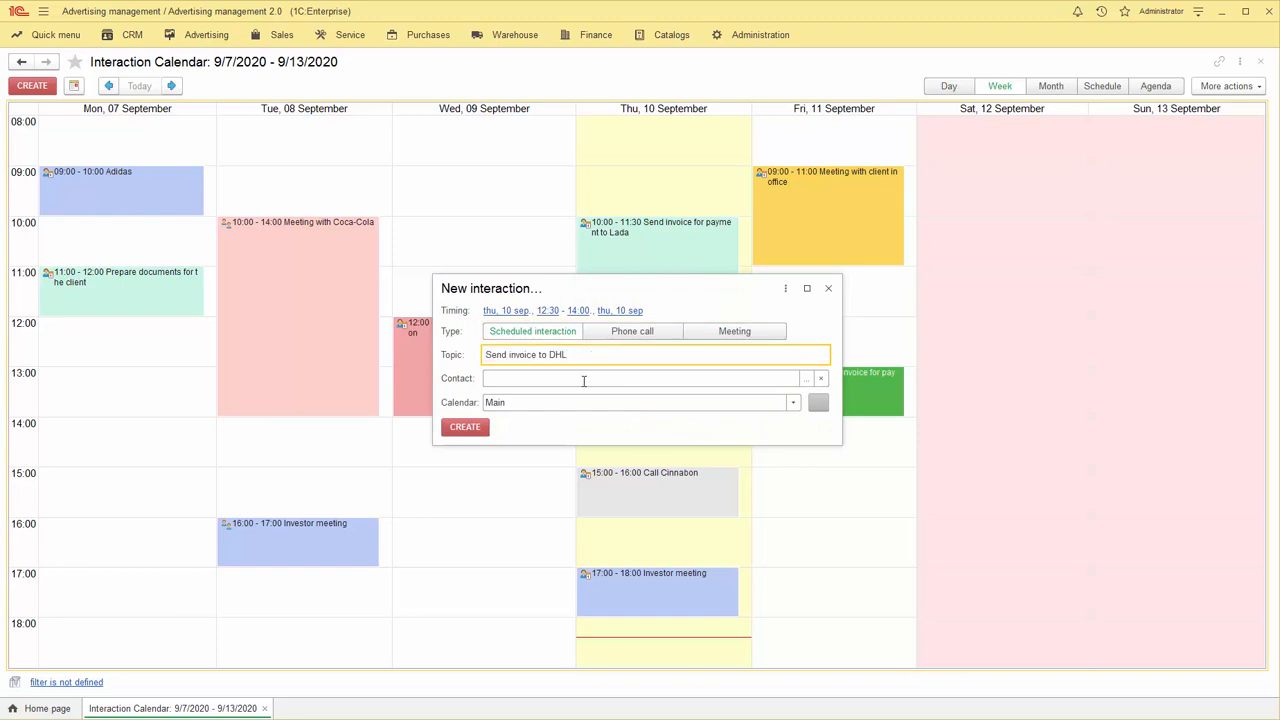
- Set the partner DHL as contact, keep the Main calendar, choose red as the colour and create the interaction
{"action": "left_click", "coordinate": [584, 378]}
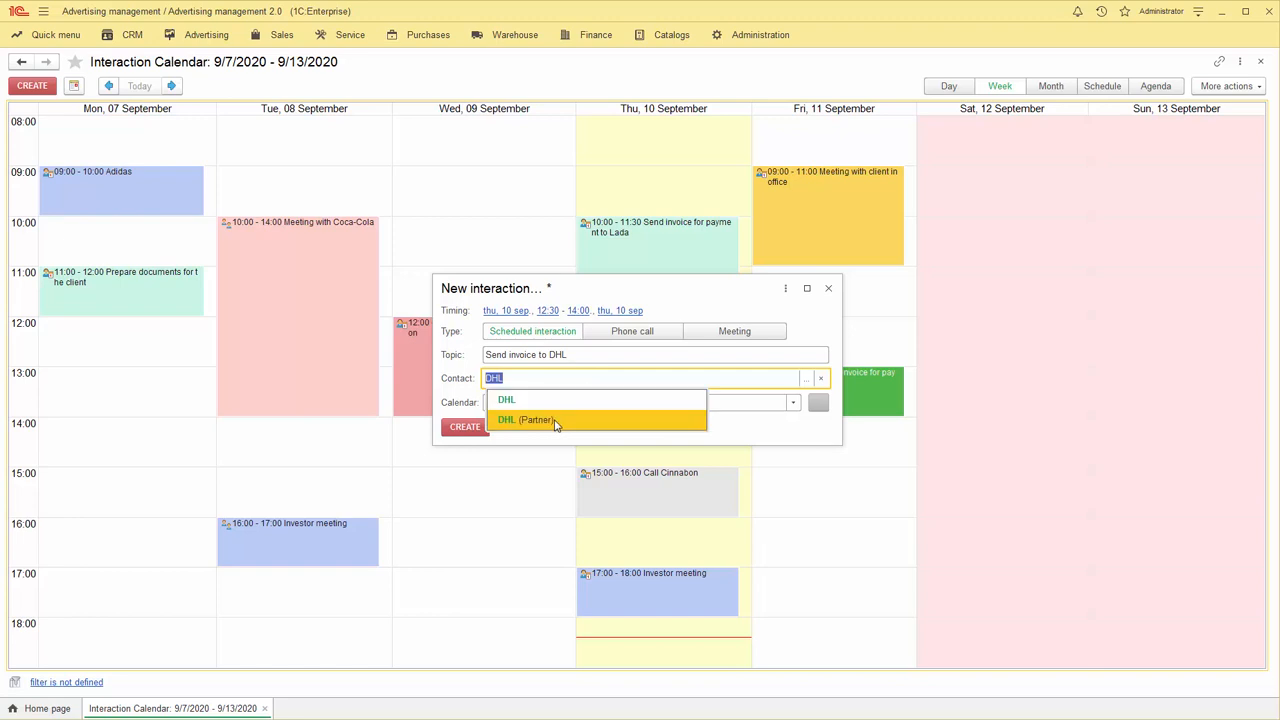
{"action": "left_click", "coordinate": [560, 421]}
{"action": "left_click", "coordinate": [794, 403]}
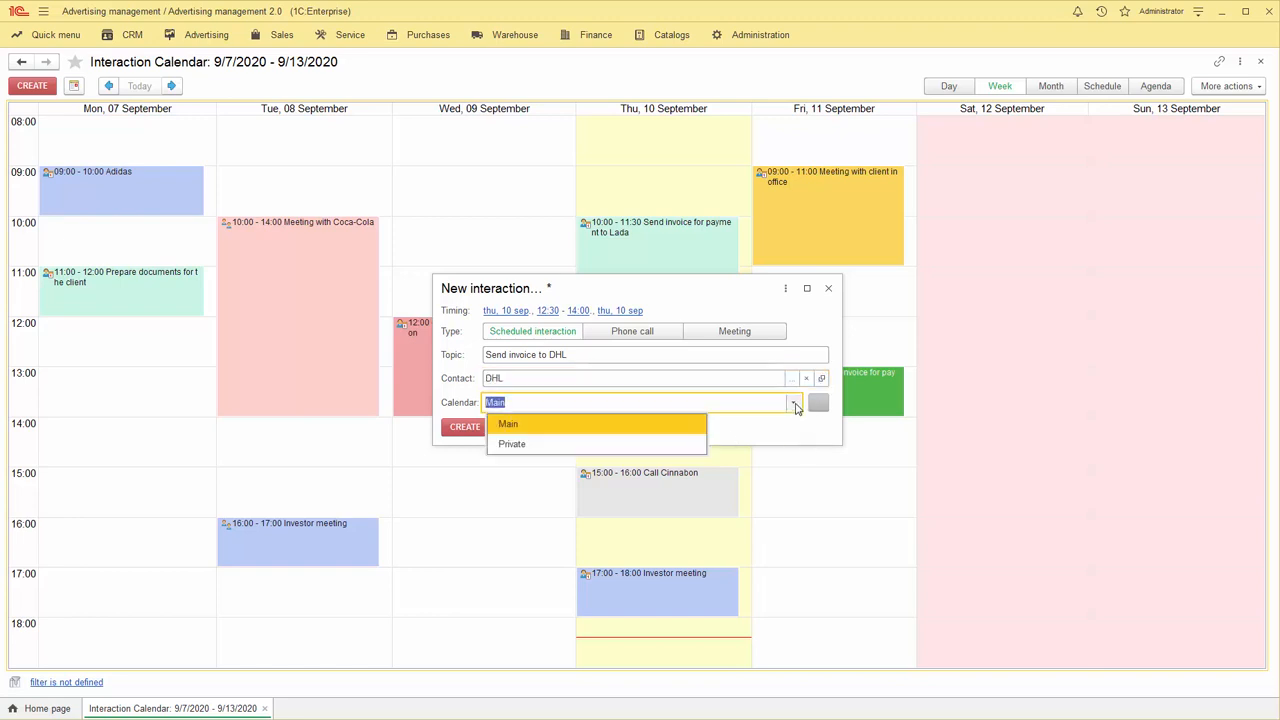
{"action": "left_click", "coordinate": [800, 430]}
{"action": "left_click", "coordinate": [818, 402]}
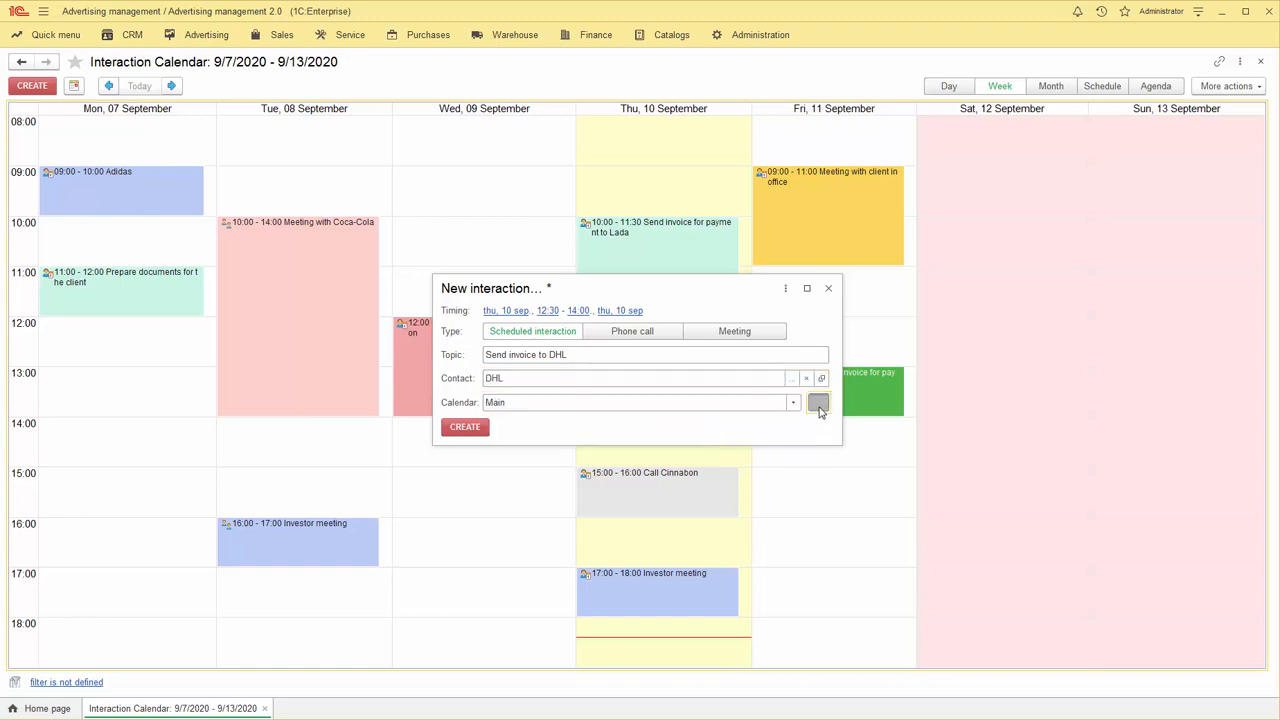
{"action": "left_click", "coordinate": [566, 356]}
{"action": "left_click", "coordinate": [482, 428]}
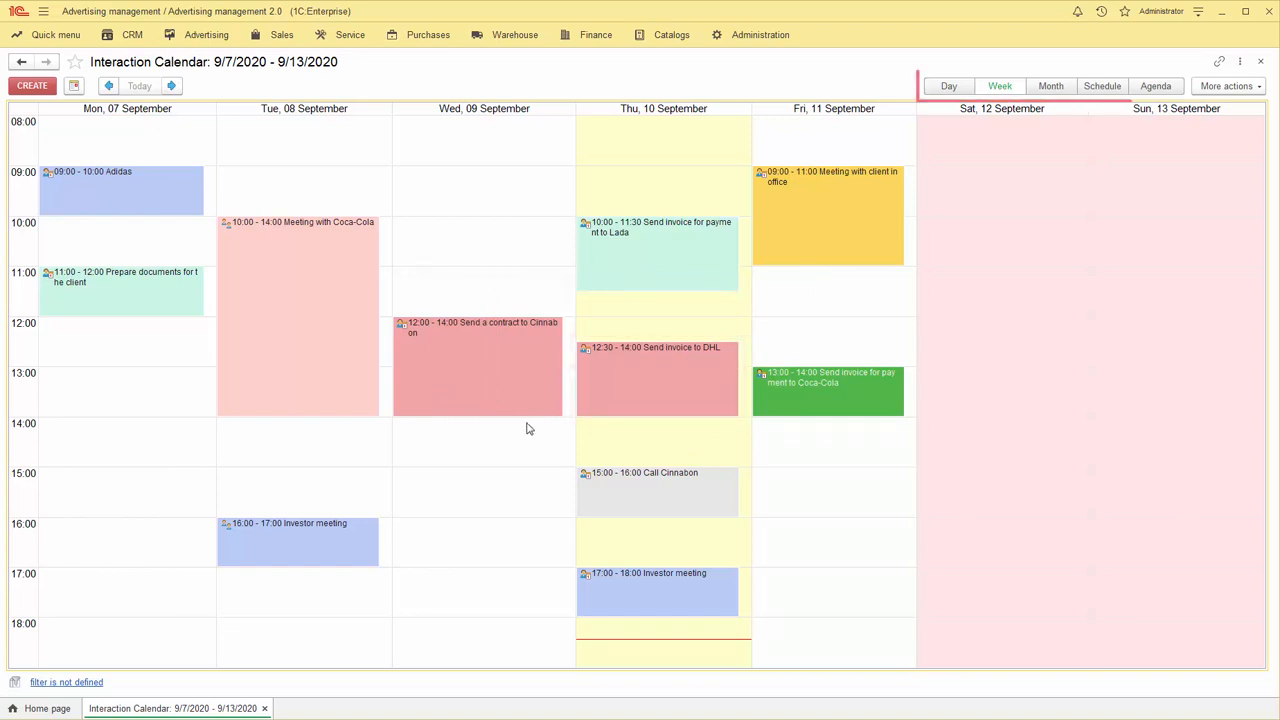
- Look through the interaction calendar in the Day, Week, Month, Schedule and Agenda views, and return to the Week view
{"action": "left_click", "coordinate": [952, 87]}
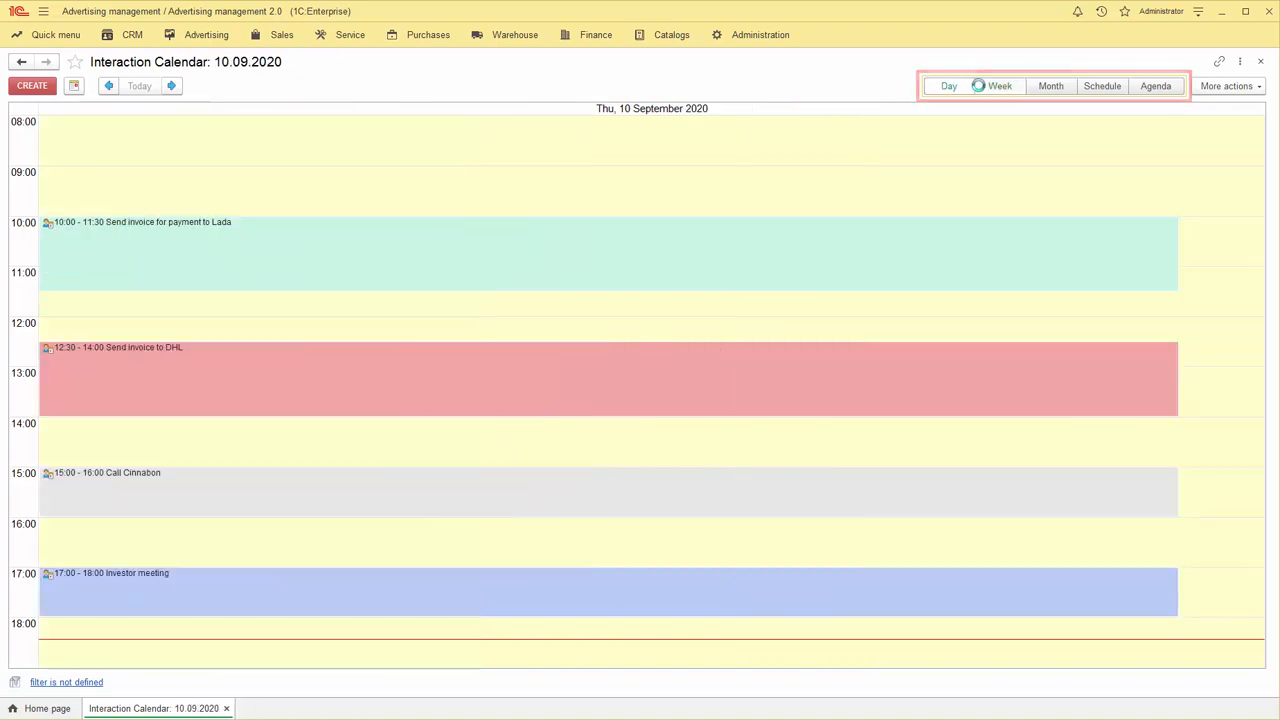
{"action": "left_click", "coordinate": [999, 87]}
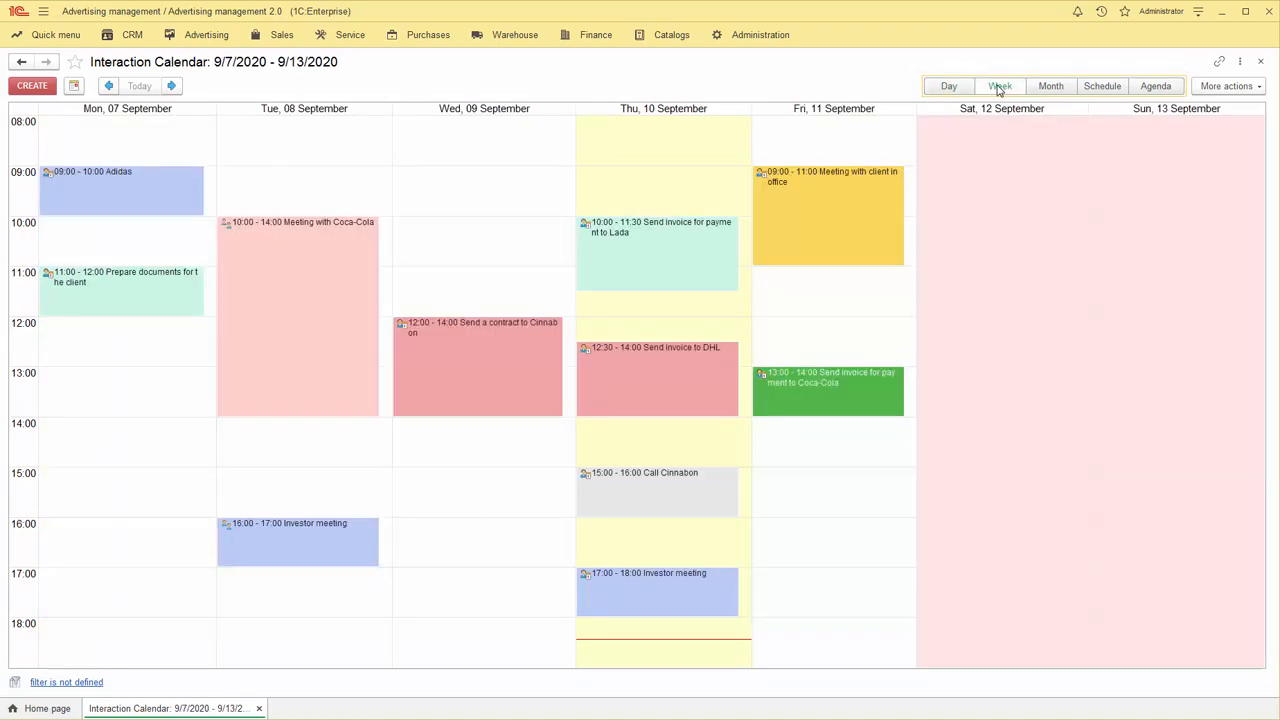
{"action": "left_click", "coordinate": [1054, 87]}
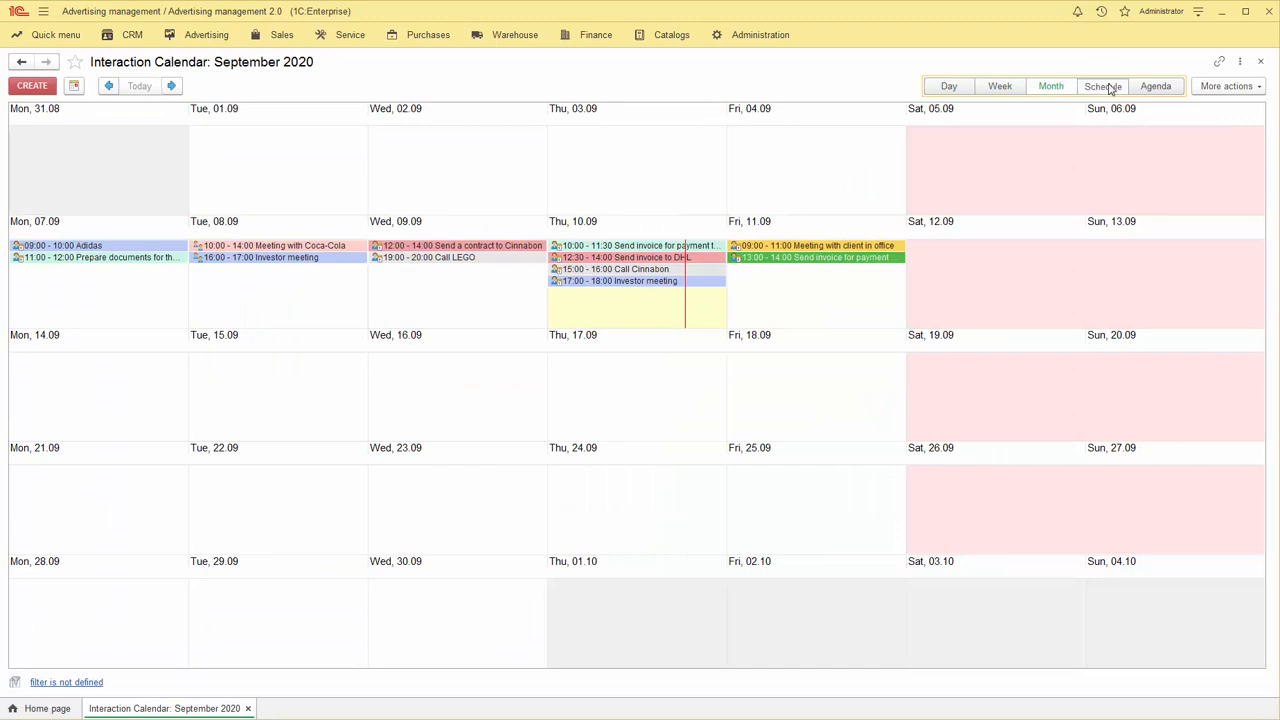
{"action": "left_click", "coordinate": [1102, 87]}
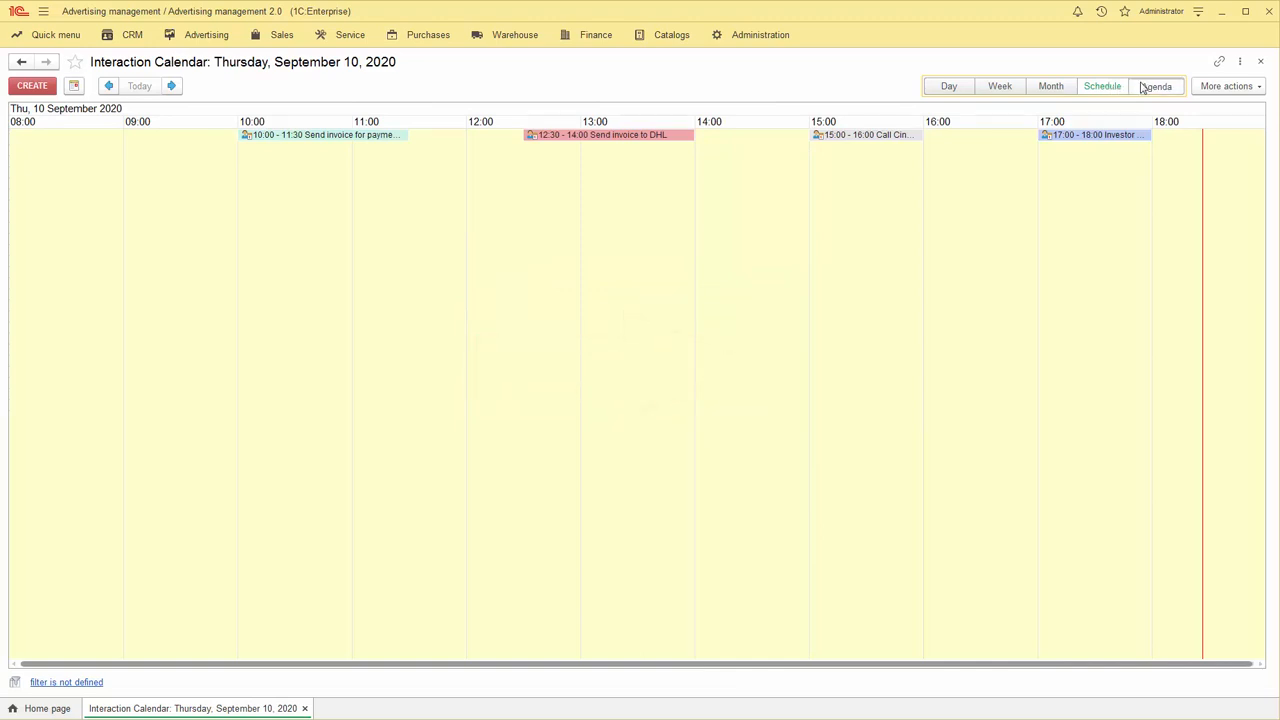
{"action": "left_click", "coordinate": [1155, 87]}
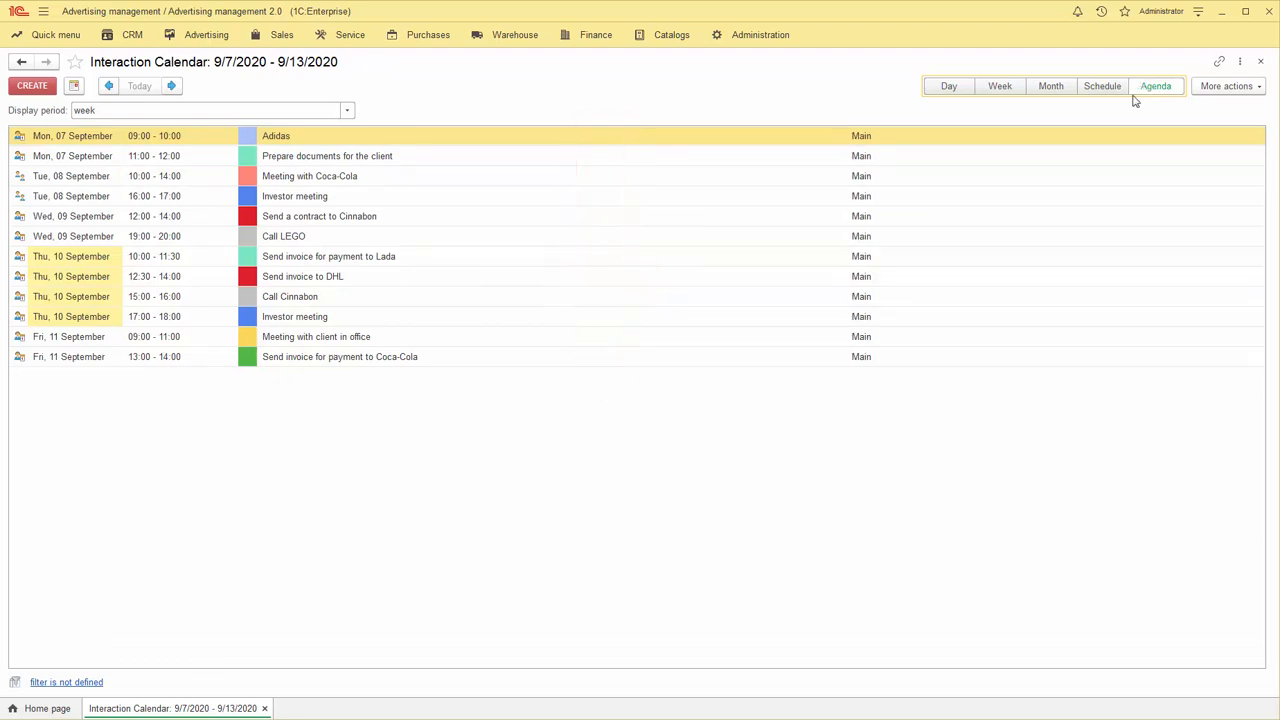
{"action": "left_click", "coordinate": [1000, 87]}
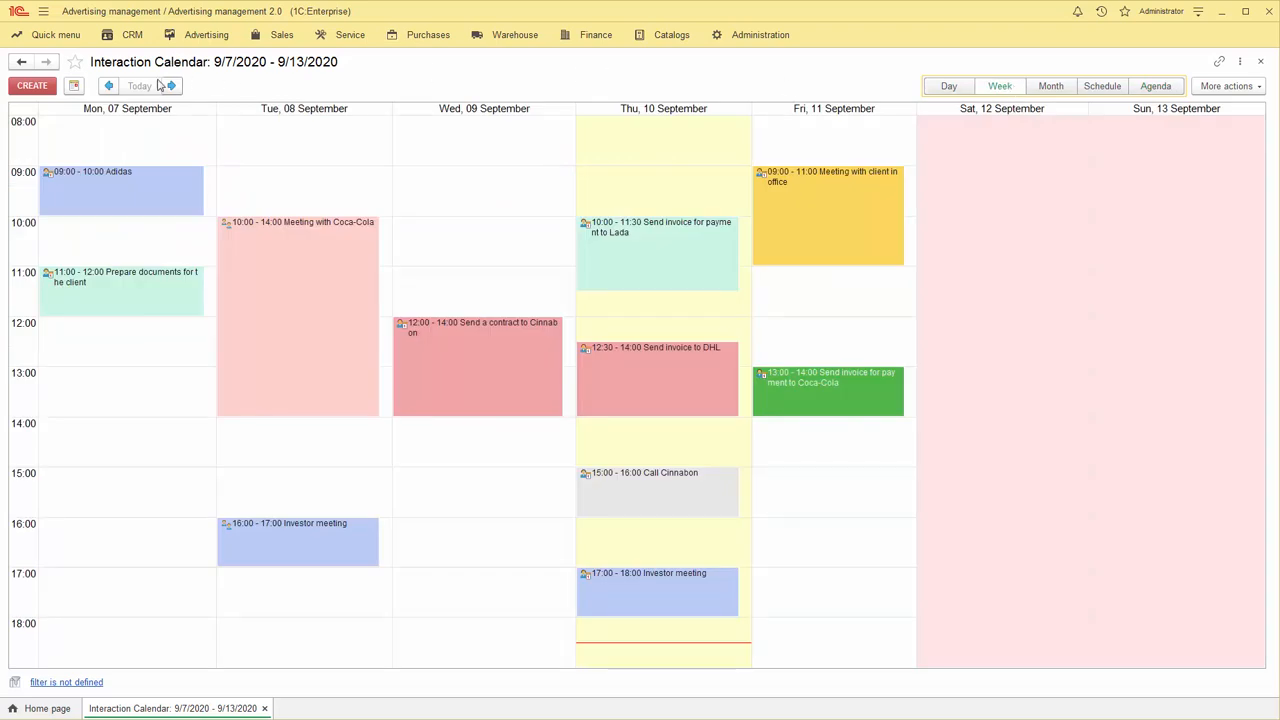
- Show the list of personal calendars, display only the Private calendar's events, and return to displaying only the Main calendar
{"action": "left_click", "coordinate": [73, 86]}
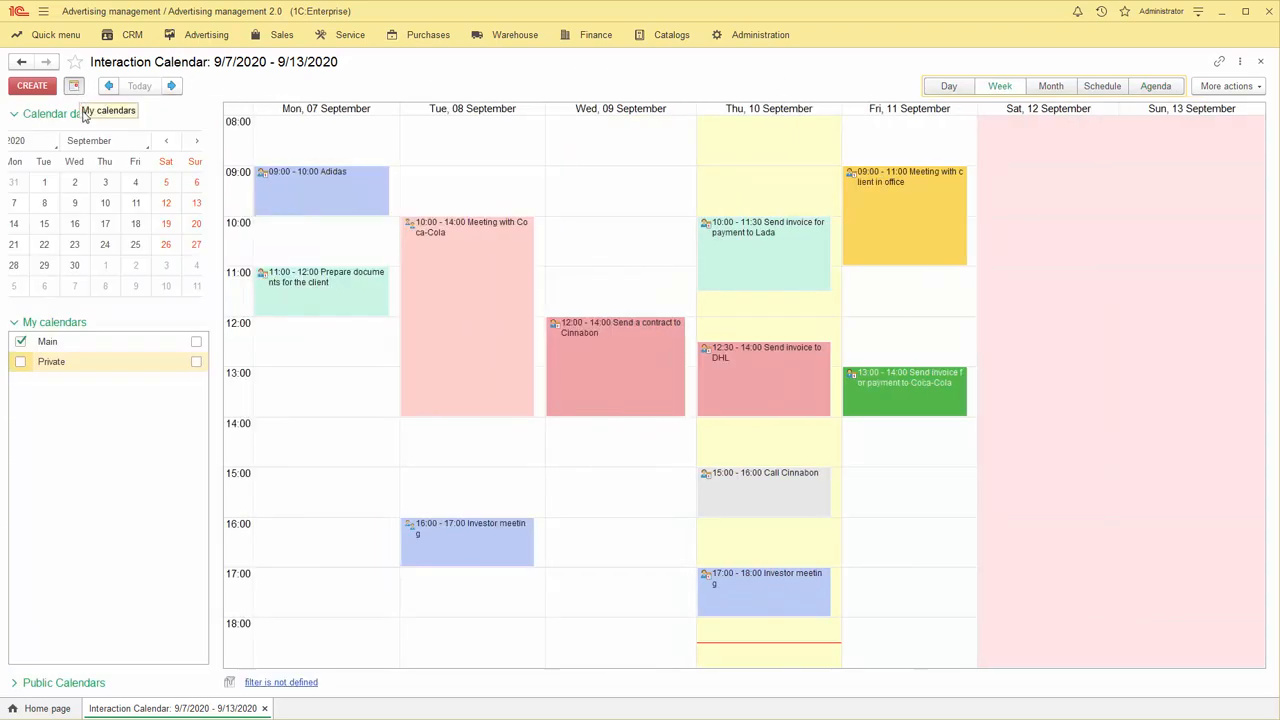
{"action": "left_click", "coordinate": [20, 342]}
{"action": "left_click", "coordinate": [22, 362]}
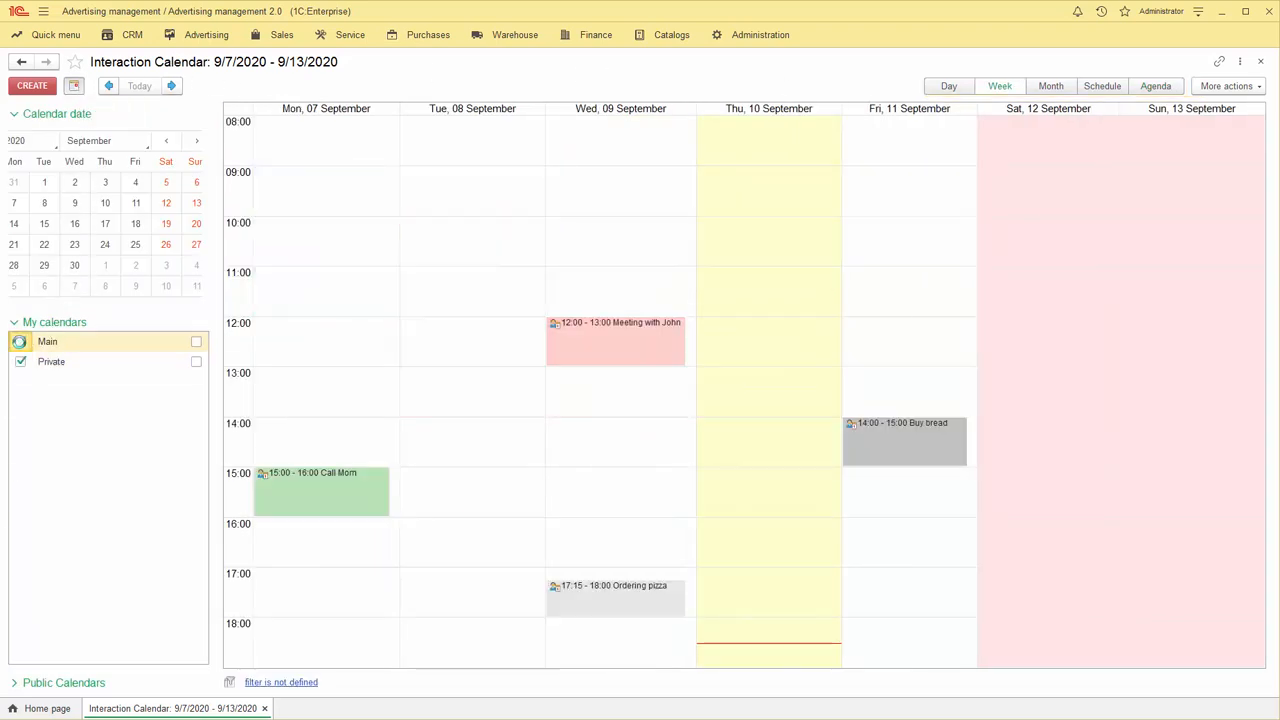
{"action": "left_click", "coordinate": [21, 362]}
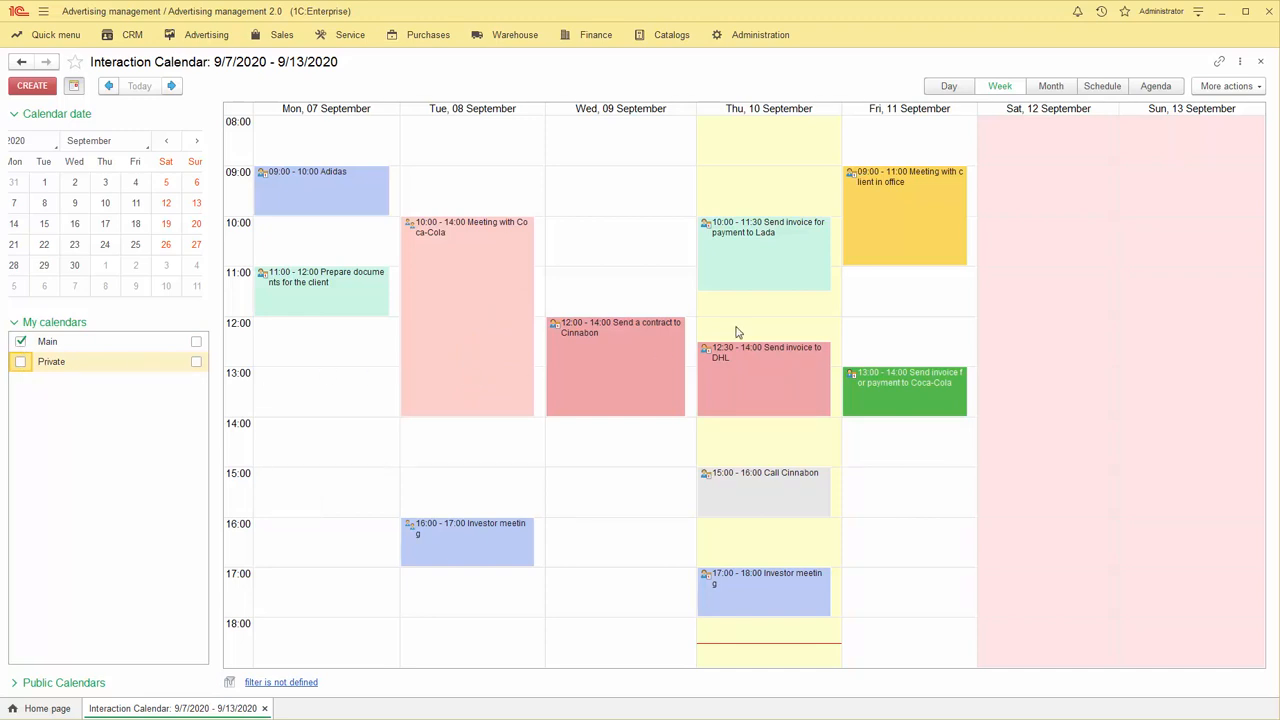
- Open the list of user calendars and open the settings of the Main calendar
{"action": "left_click", "coordinate": [1245, 91]}
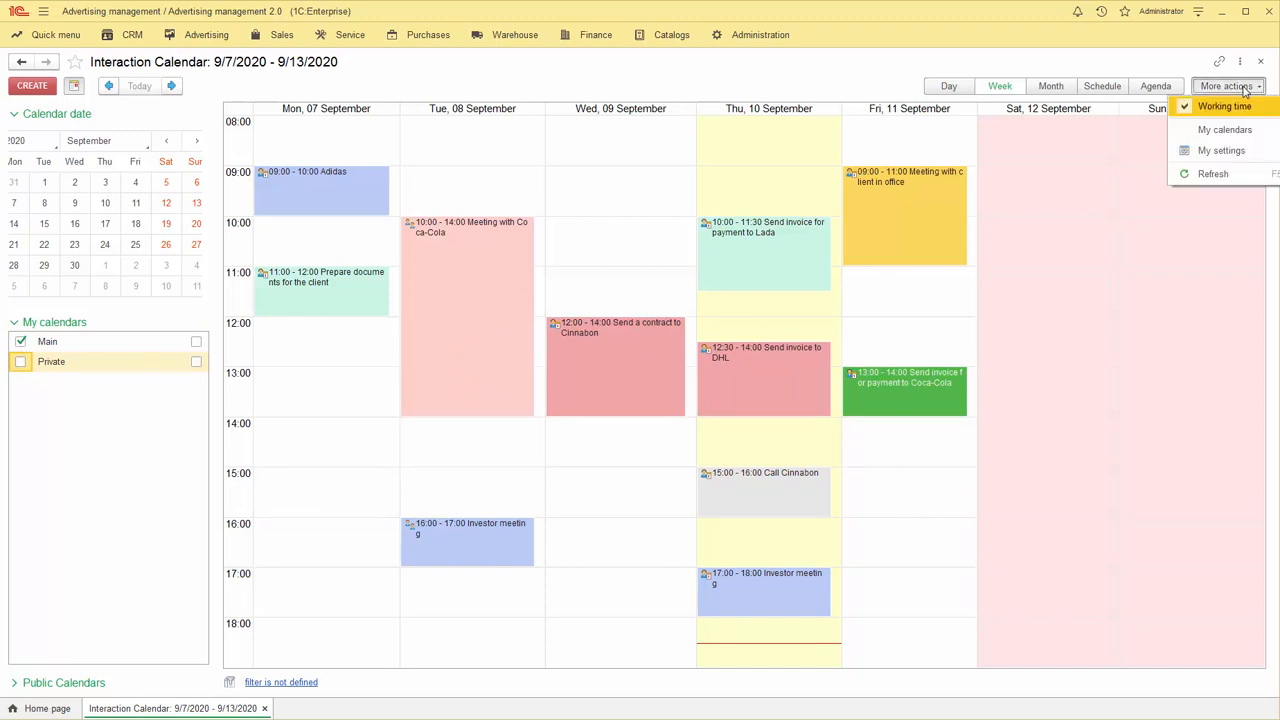
{"action": "left_click", "coordinate": [1235, 130]}
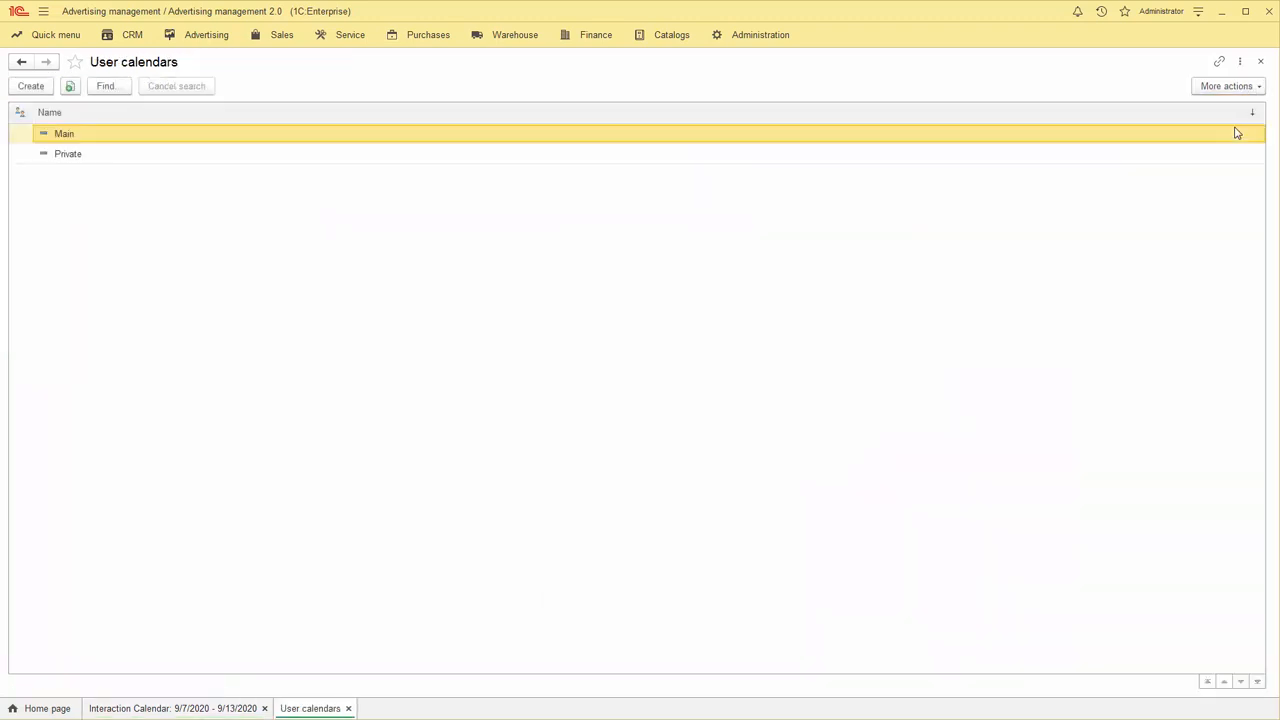
{"action": "right_click", "coordinate": [73, 139]}
{"action": "left_click", "coordinate": [110, 189]}
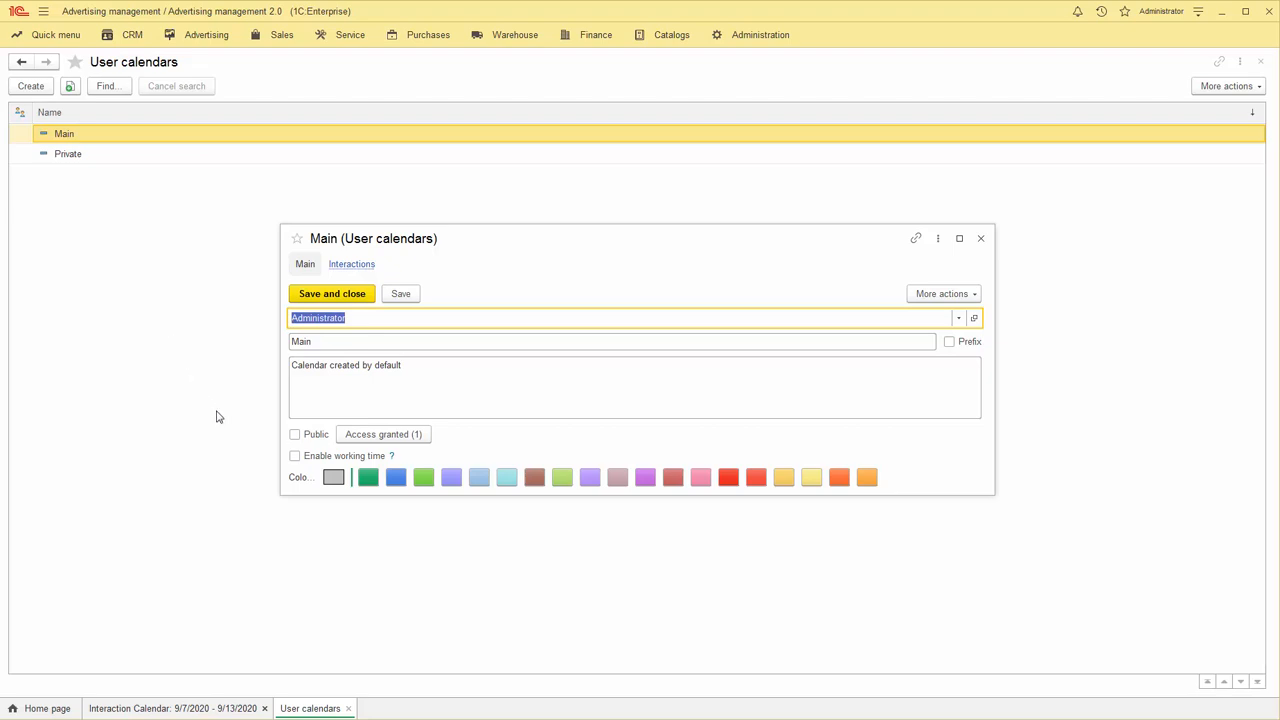
- Clear the Main calendar's existing access using the Public option, and add the fourth listed user to its access settings
{"action": "left_click", "coordinate": [295, 435]}
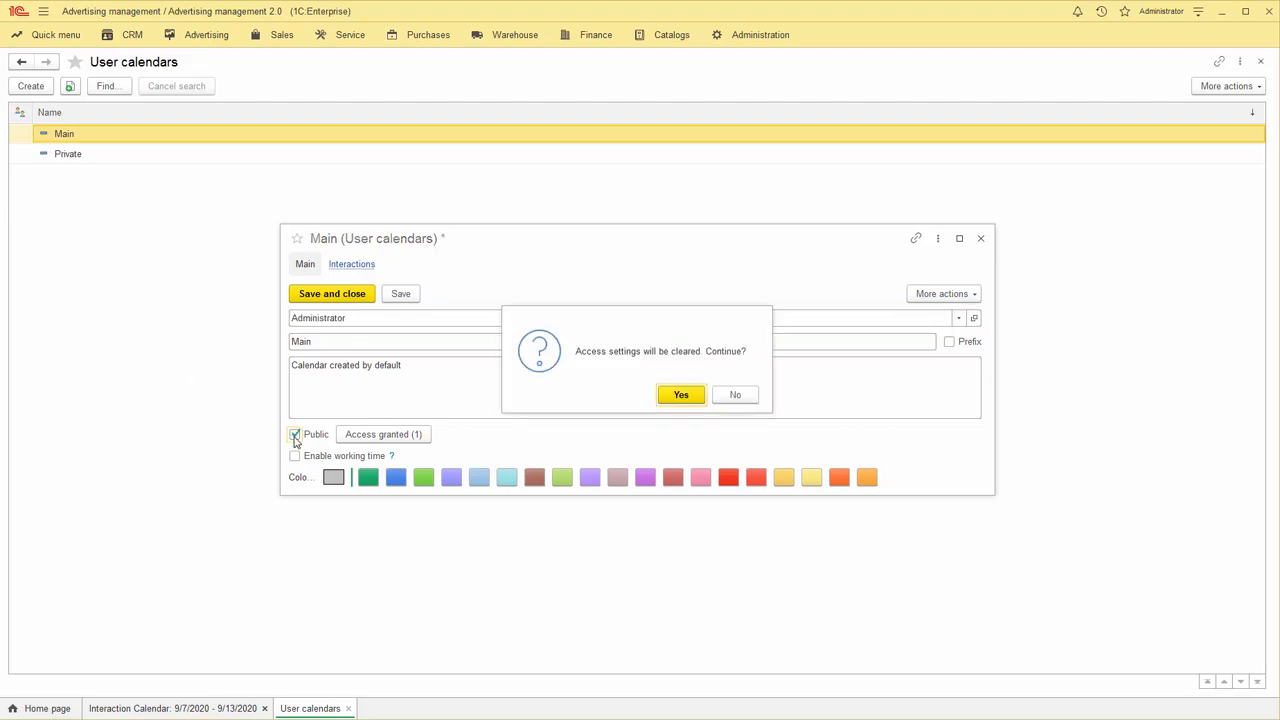
{"action": "left_click", "coordinate": [673, 399]}
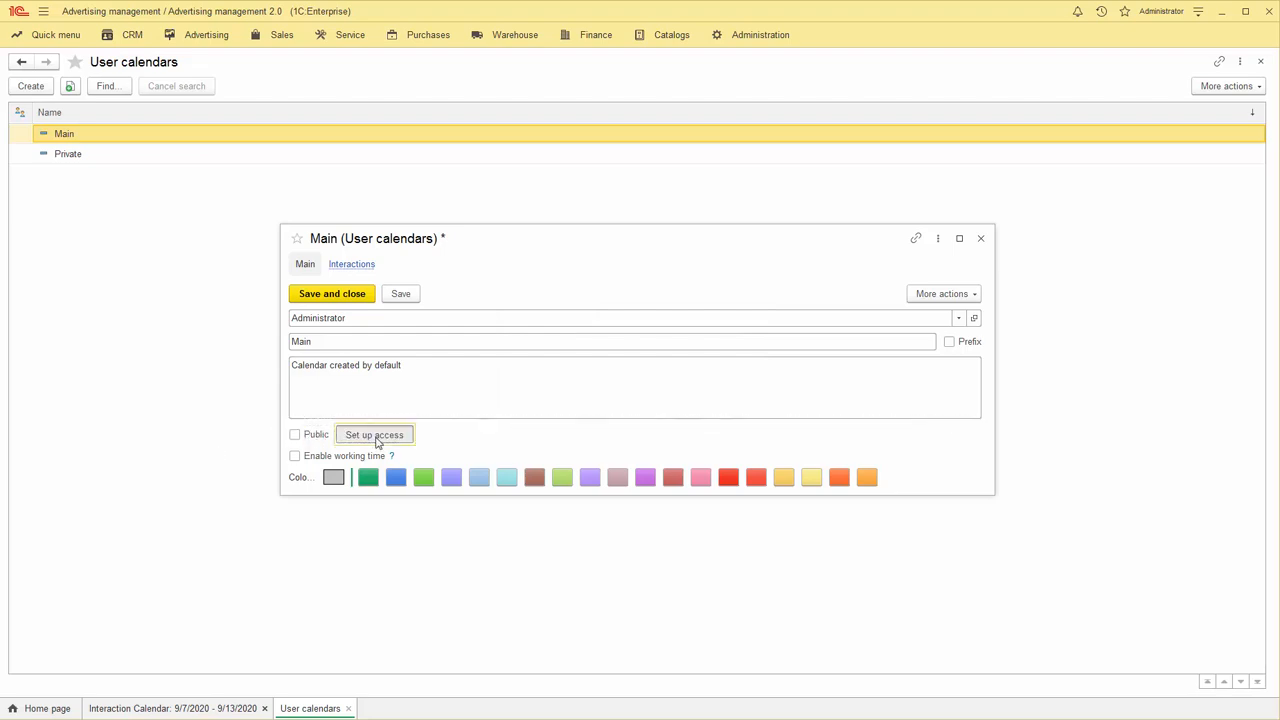
{"action": "left_click", "coordinate": [375, 437]}
{"action": "left_click", "coordinate": [518, 297]}
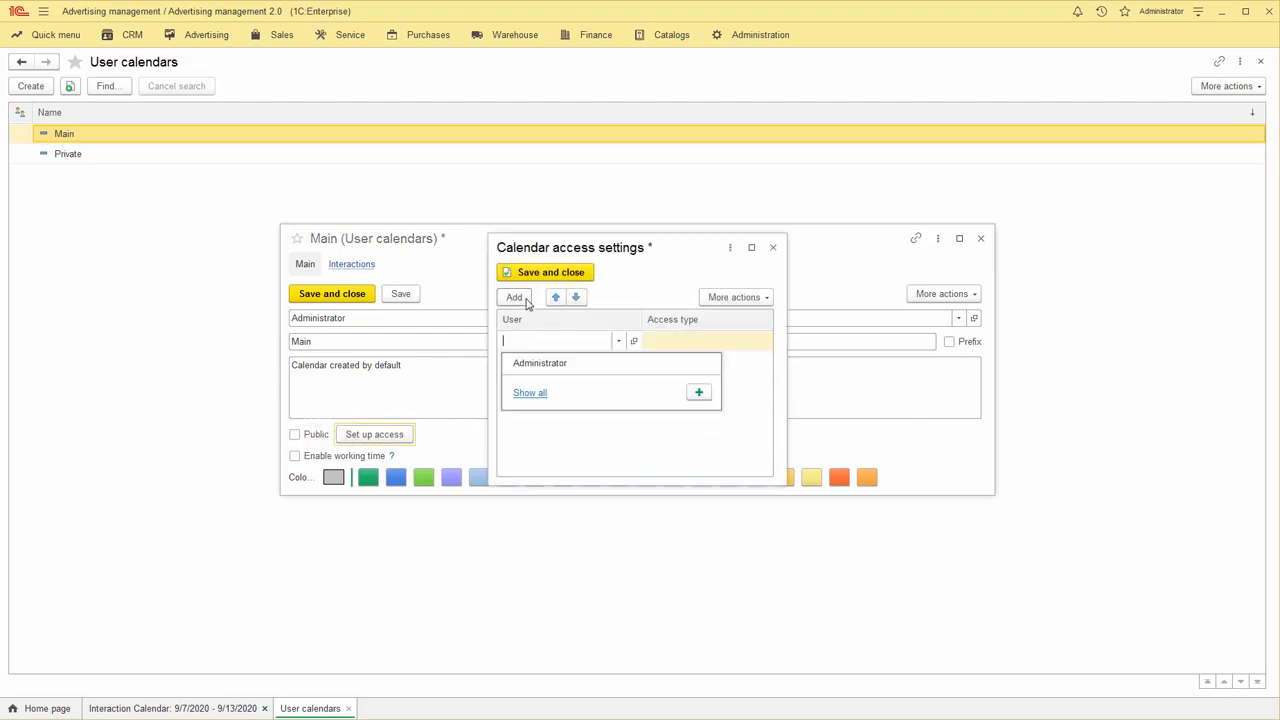
{"action": "left_click", "coordinate": [543, 397]}
{"action": "double_click", "coordinate": [539, 334]}
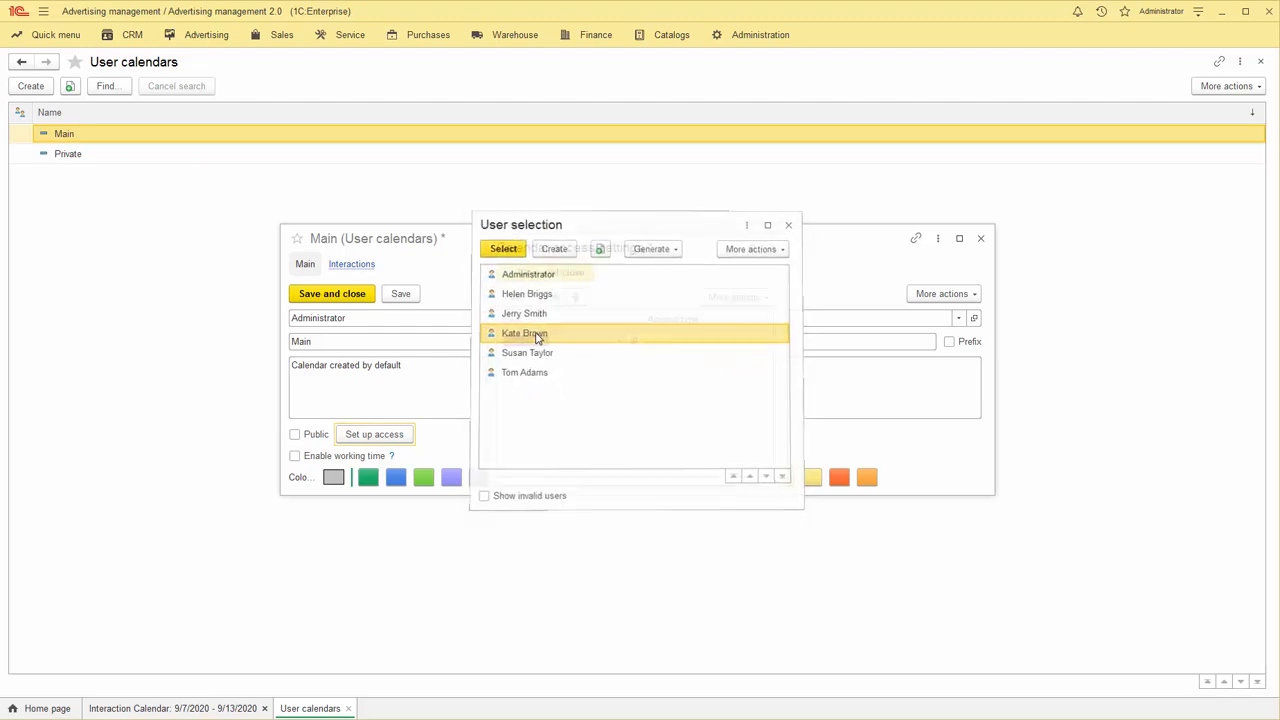
- Give the added user the Read and edit access type, and save both the access settings and the Main calendar
{"action": "left_click", "coordinate": [683, 351]}
{"action": "left_click", "coordinate": [683, 360]}
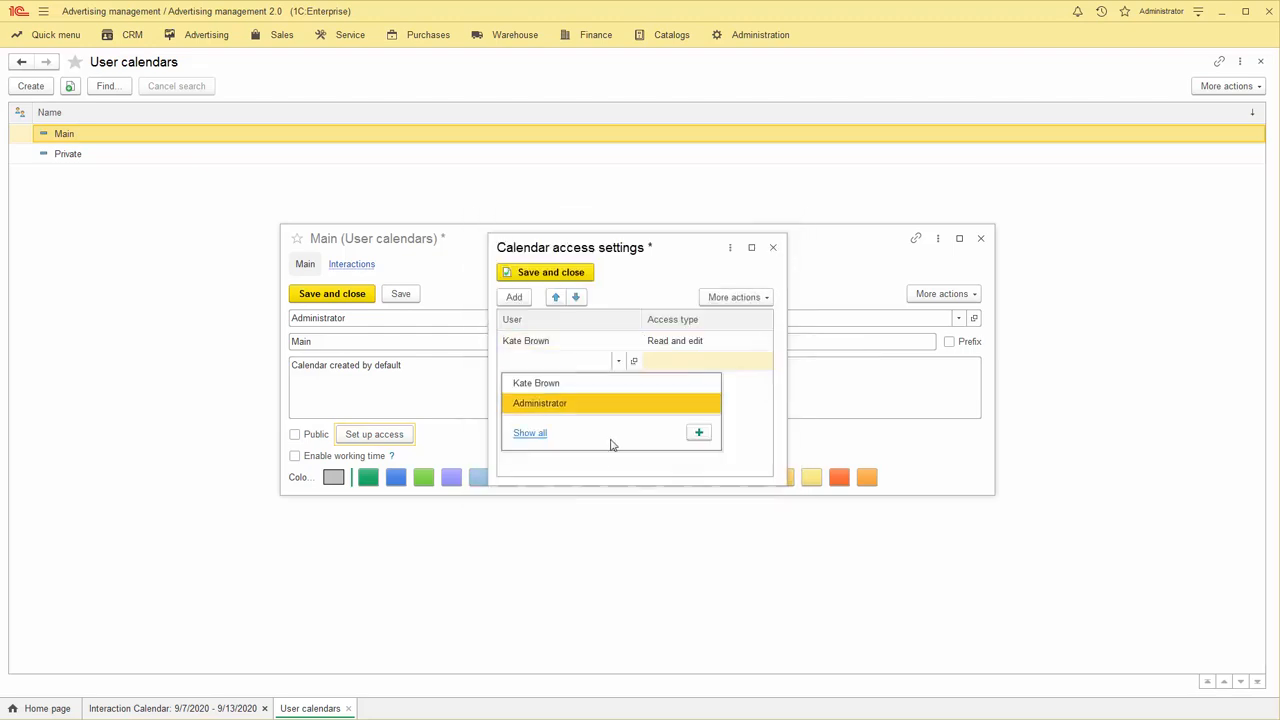
{"action": "left_click", "coordinate": [545, 274]}
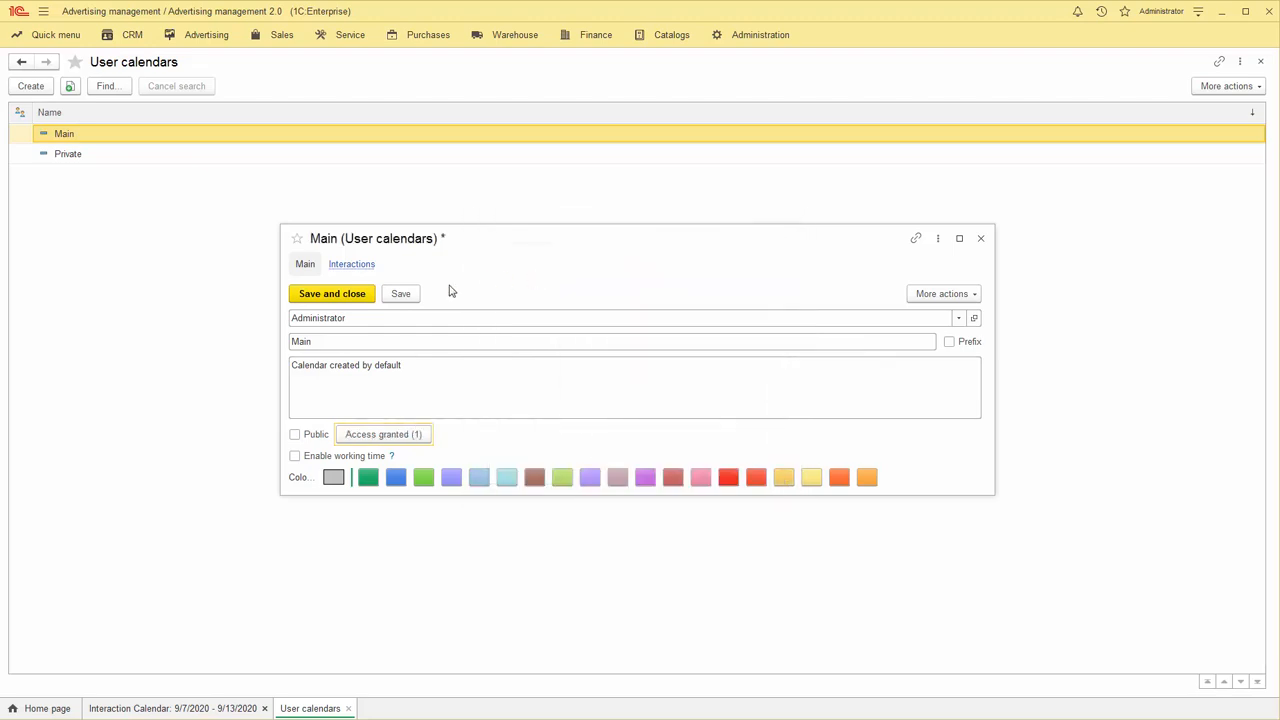
{"action": "left_click", "coordinate": [337, 294]}
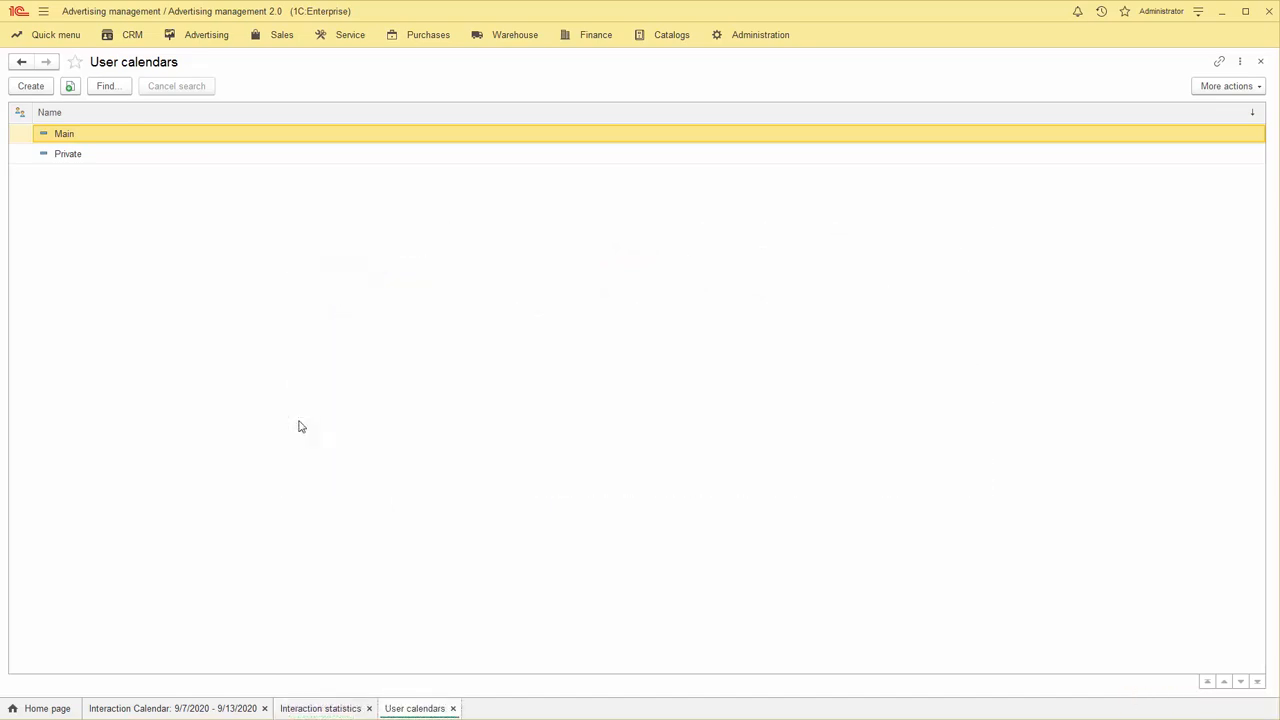
- Open the Interaction statistics report from the CRM reports
{"action": "left_click", "coordinate": [130, 36]}
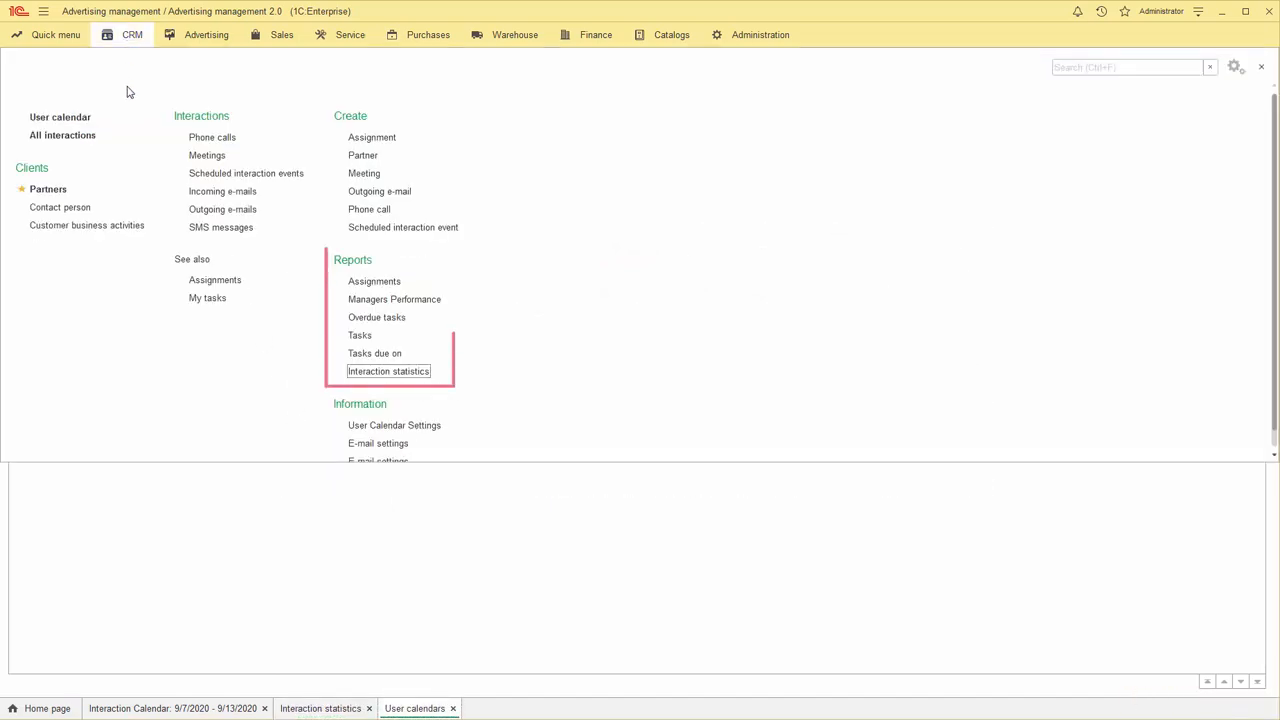
{"action": "left_click", "coordinate": [392, 372]}
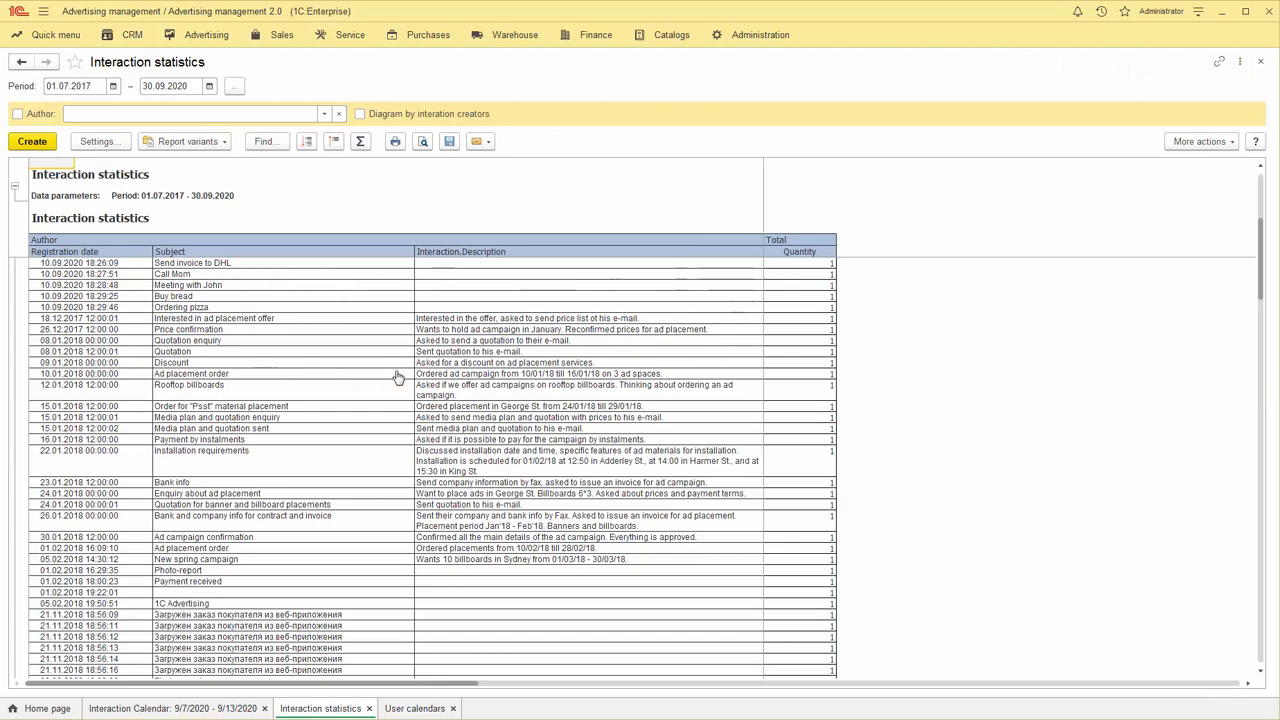